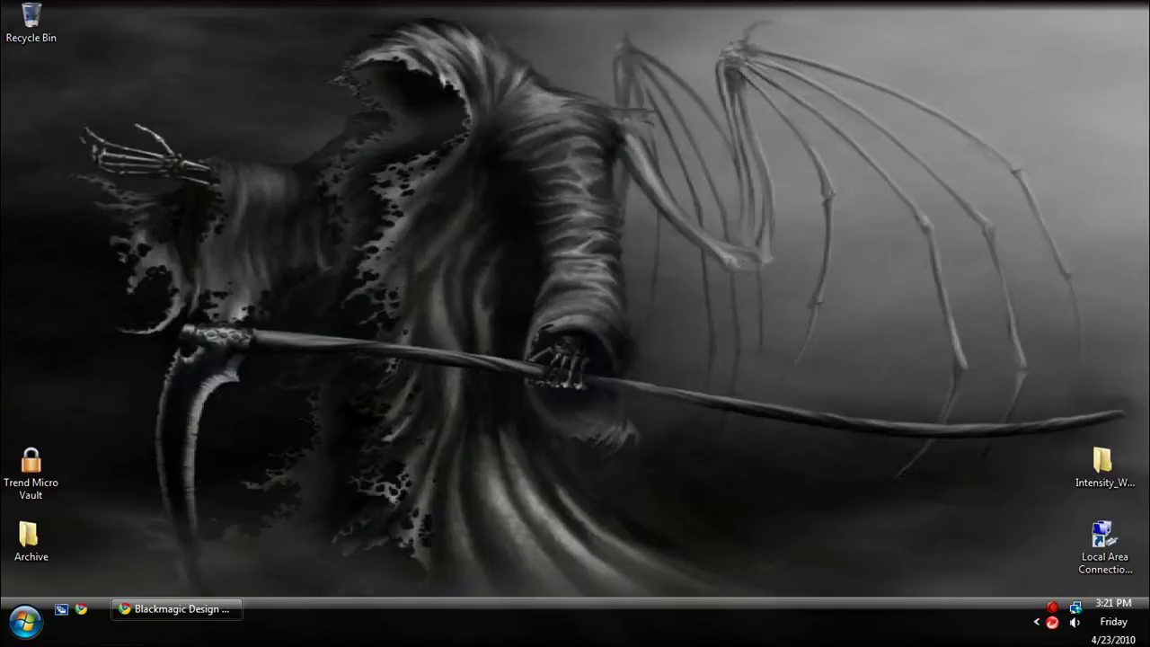
Step: Switch to the Blackmagic Design site in Chrome, open the Intensity Shuttle product page and read through its overview
left_click(219, 617)
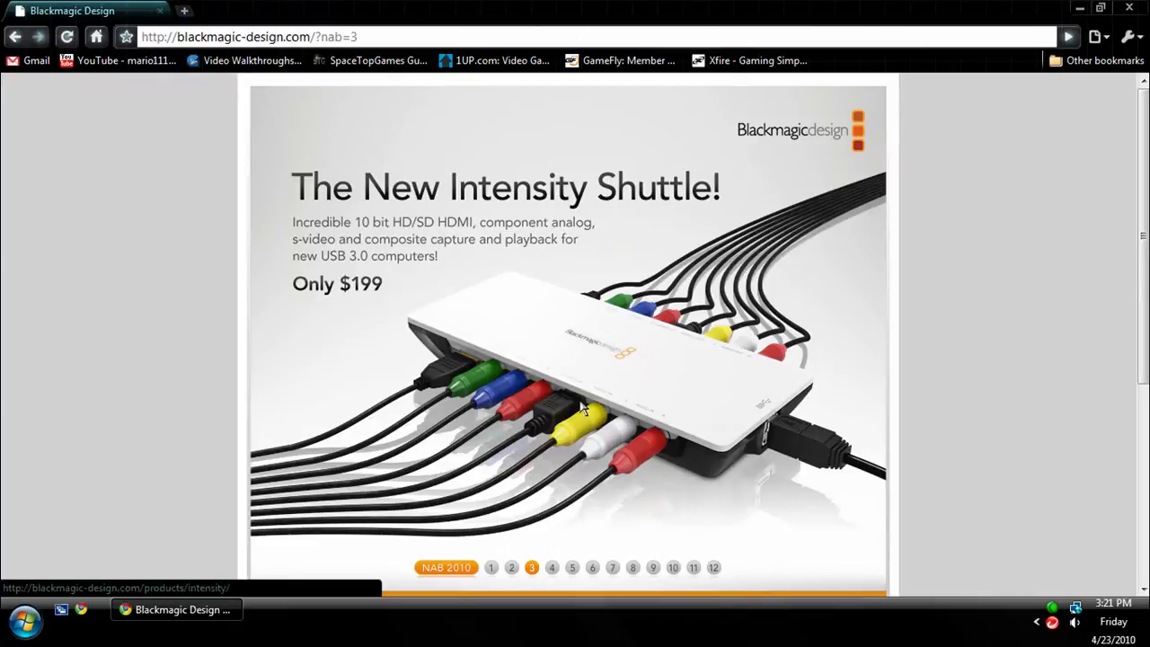
left_click(589, 355)
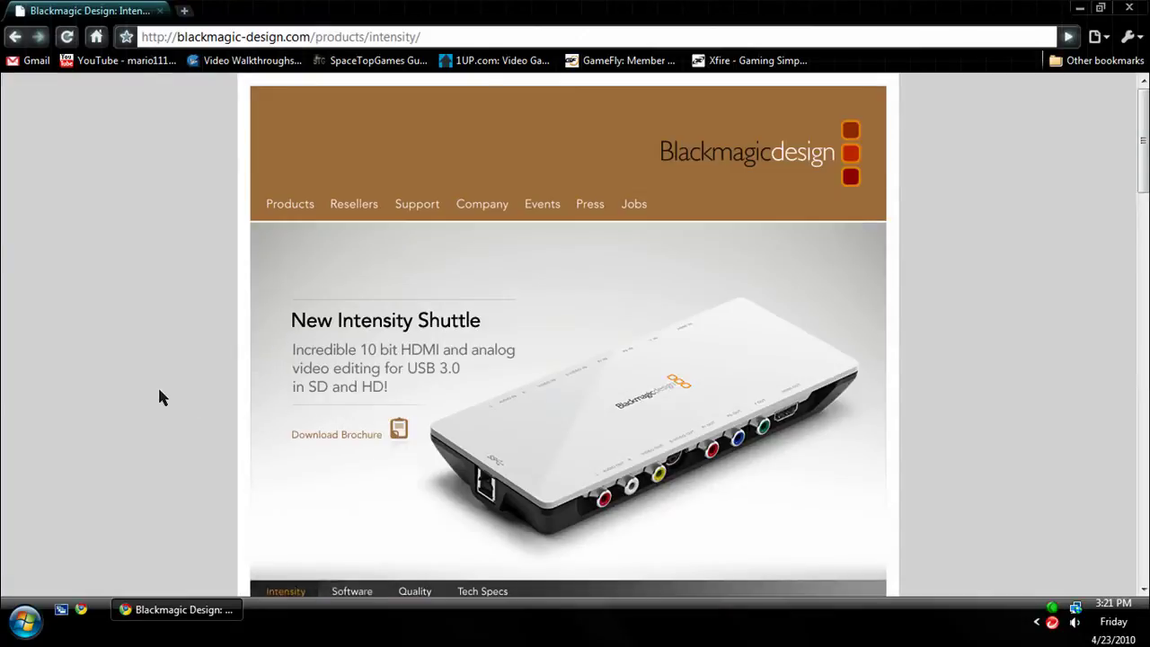
scroll(158, 397, "down", 3)
scroll(159, 397, "up", 3)
scroll(159, 397, "down", 5)
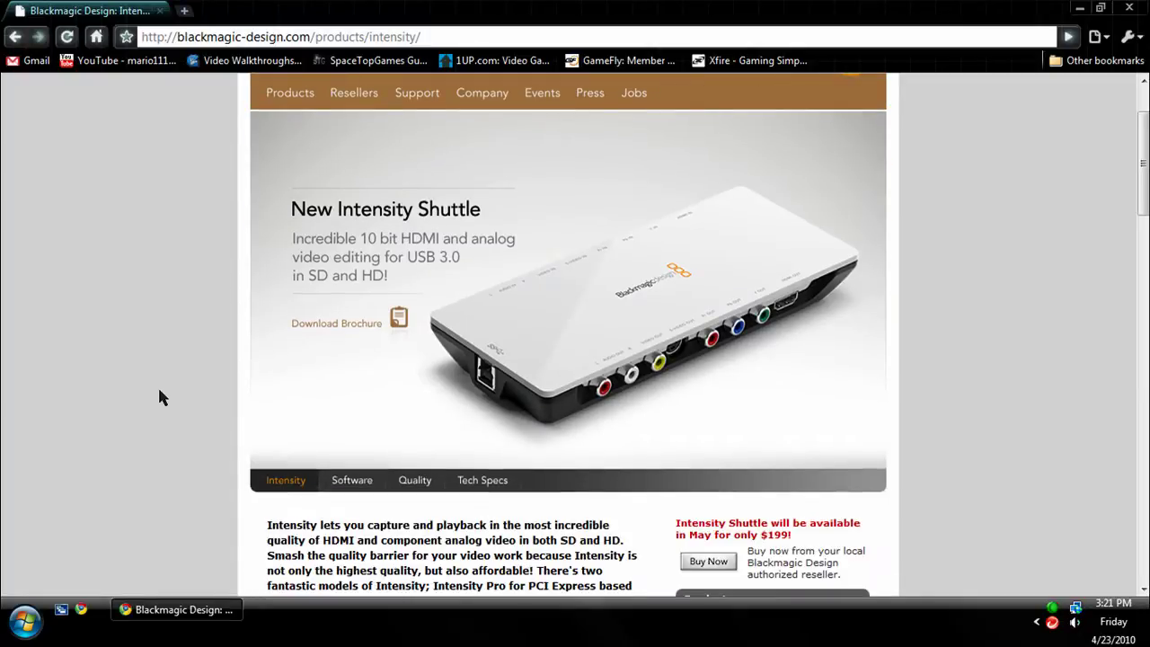
scroll(159, 397, "down", 1)
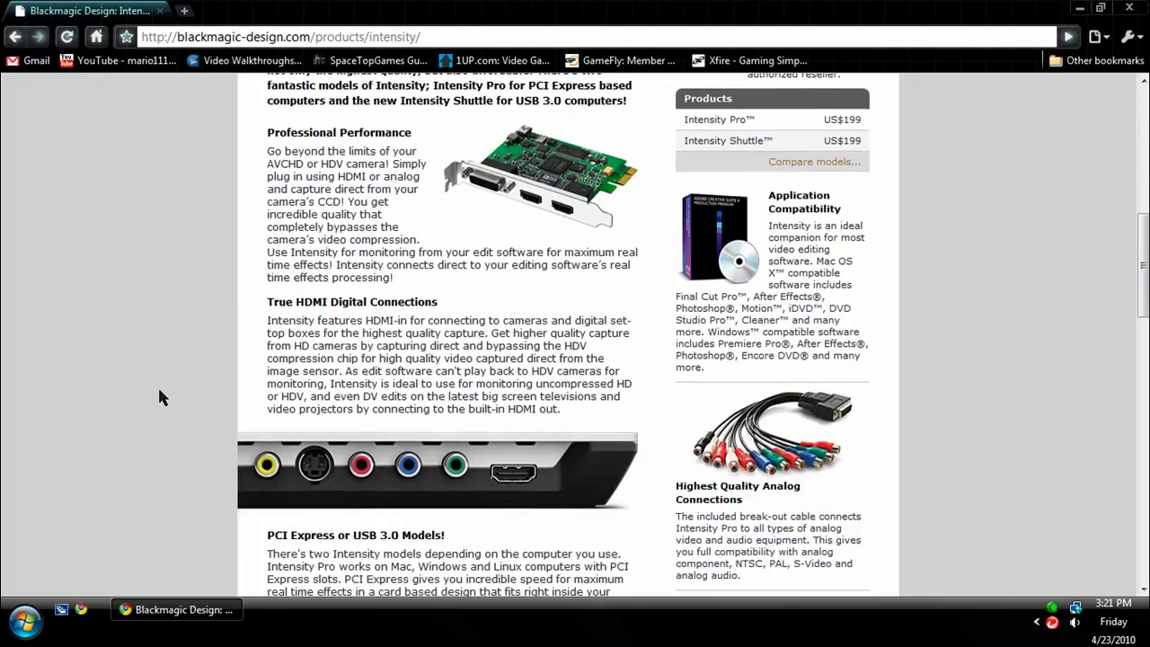
scroll(159, 397, "down", 1)
scroll(159, 397, "up", 1)
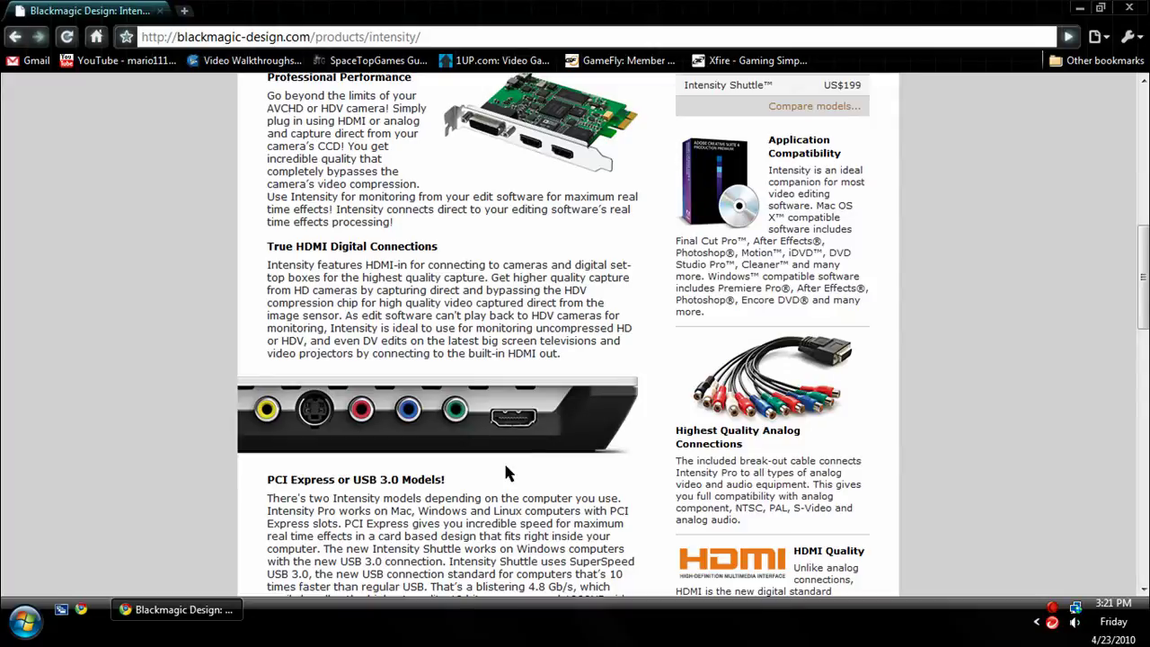
scroll(512, 465, "up", 3)
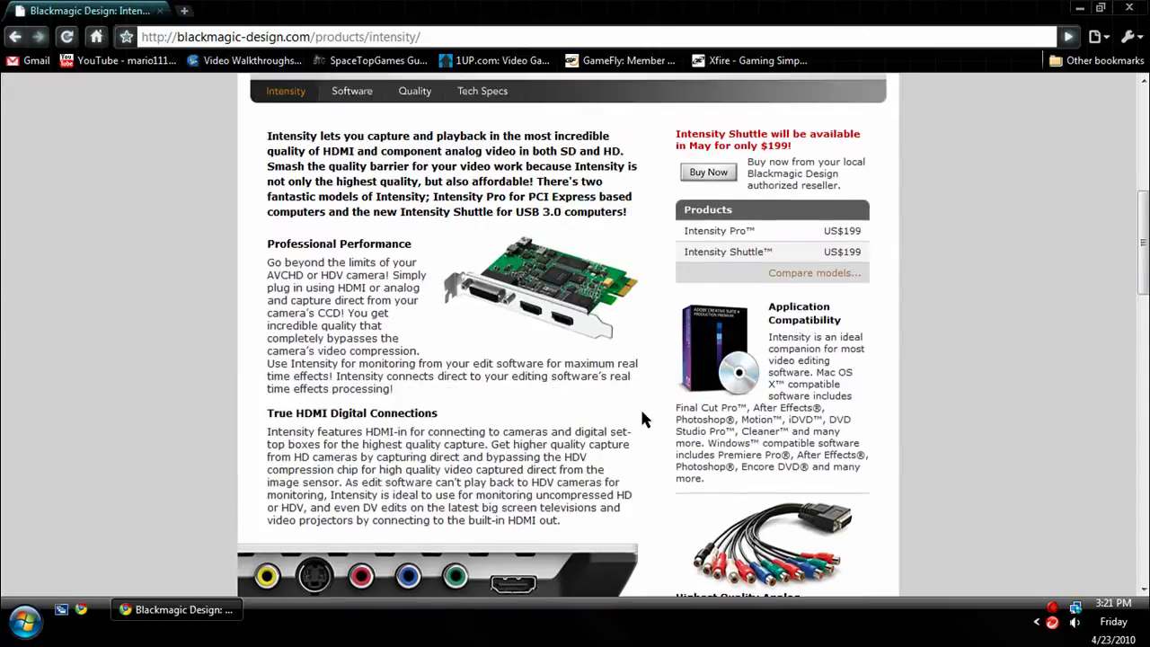
scroll(640, 415, "up", 9)
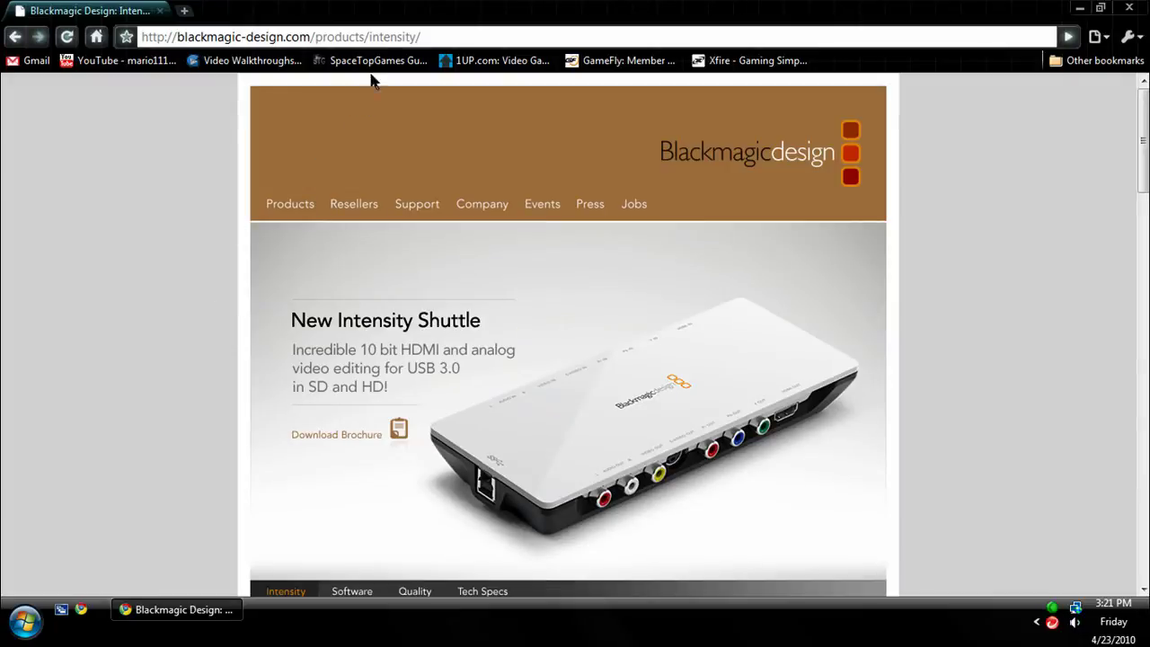
Step: Examine the Intensity page's web address, model descriptions, connections and product listings
left_click(422, 36)
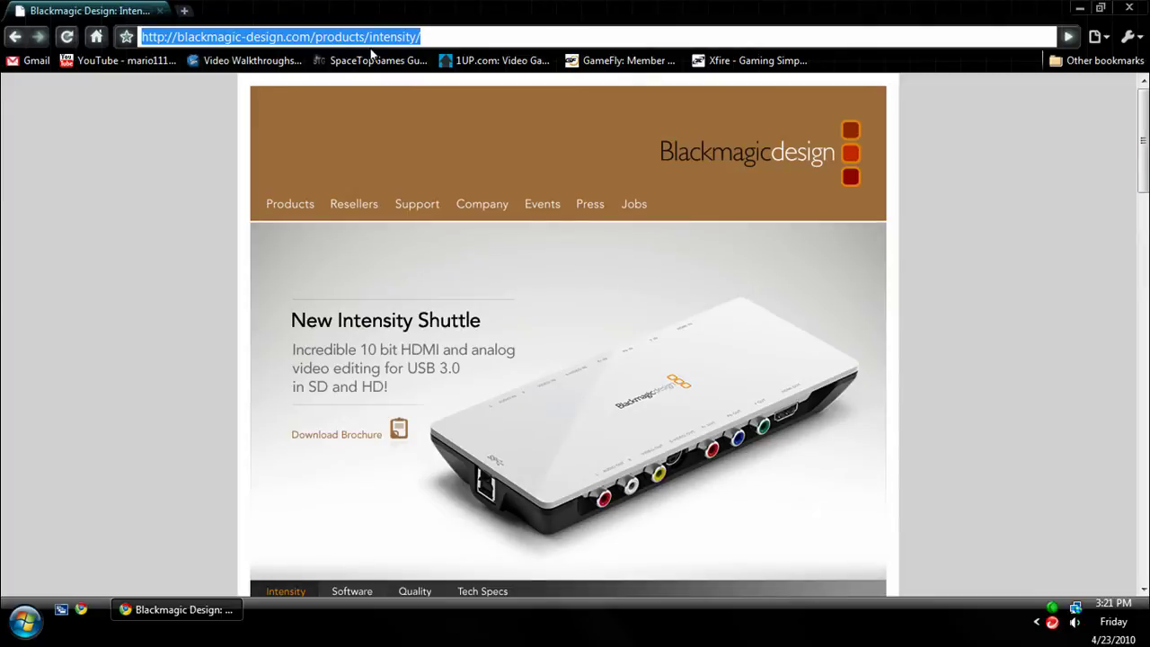
scroll(202, 227, "down", 3)
scroll(202, 227, "down", 1)
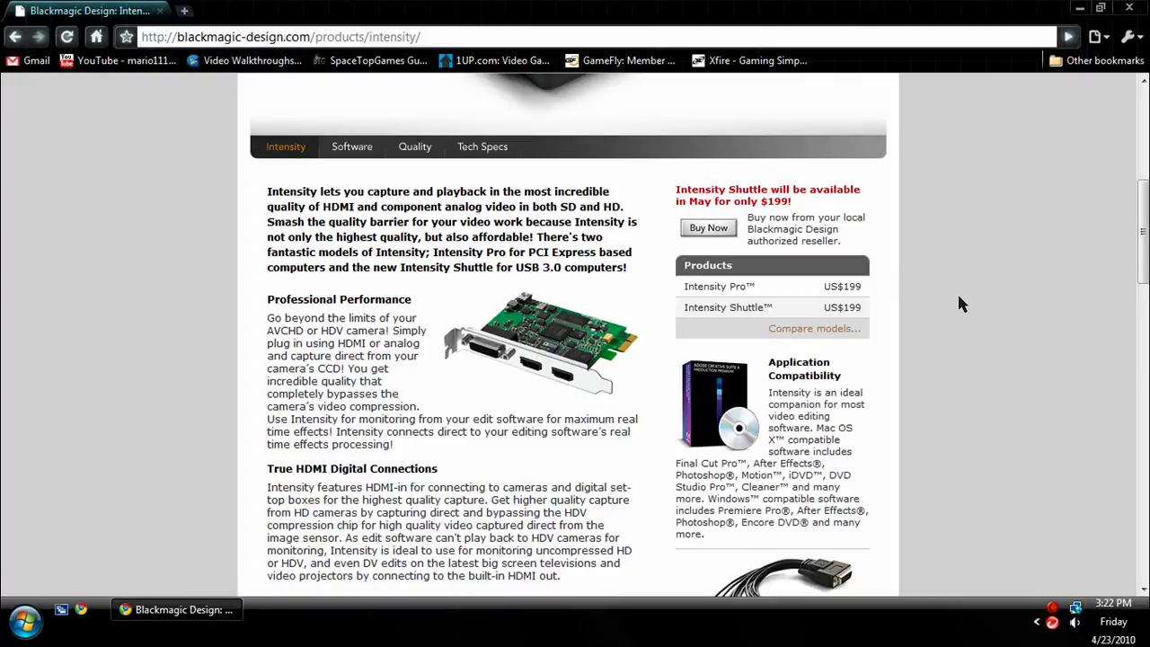
scroll(954, 303, "down", 5)
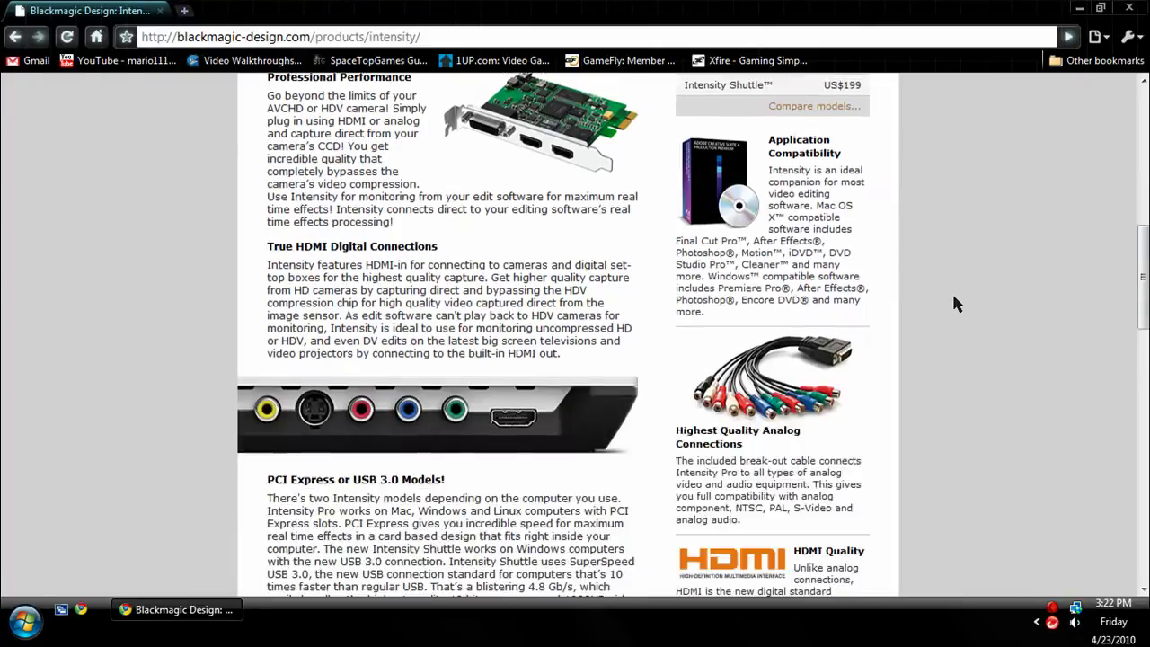
scroll(650, 365, "down", 8)
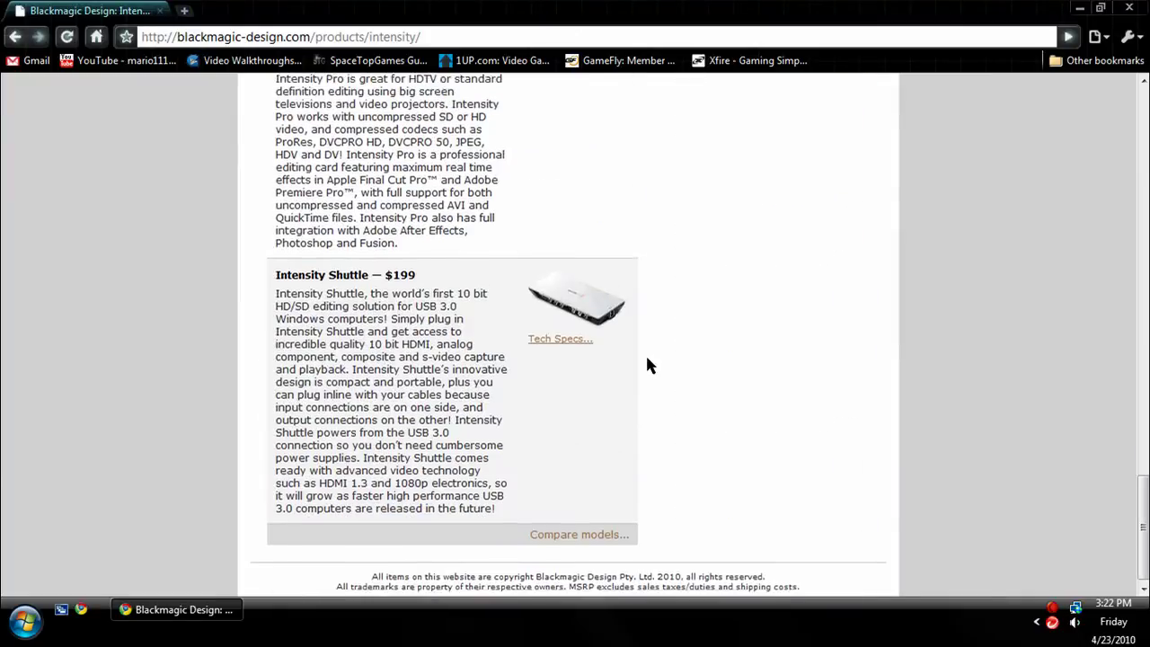
scroll(649, 365, "up", 2)
scroll(648, 358, "up", 15)
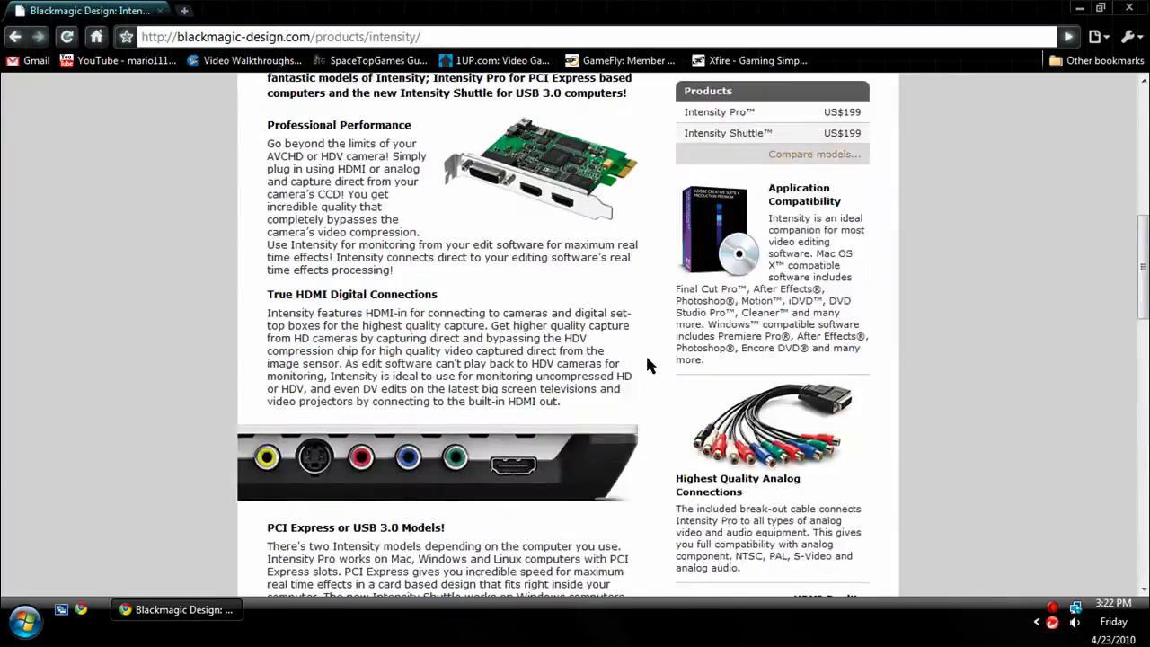
scroll(633, 360, "down", 1)
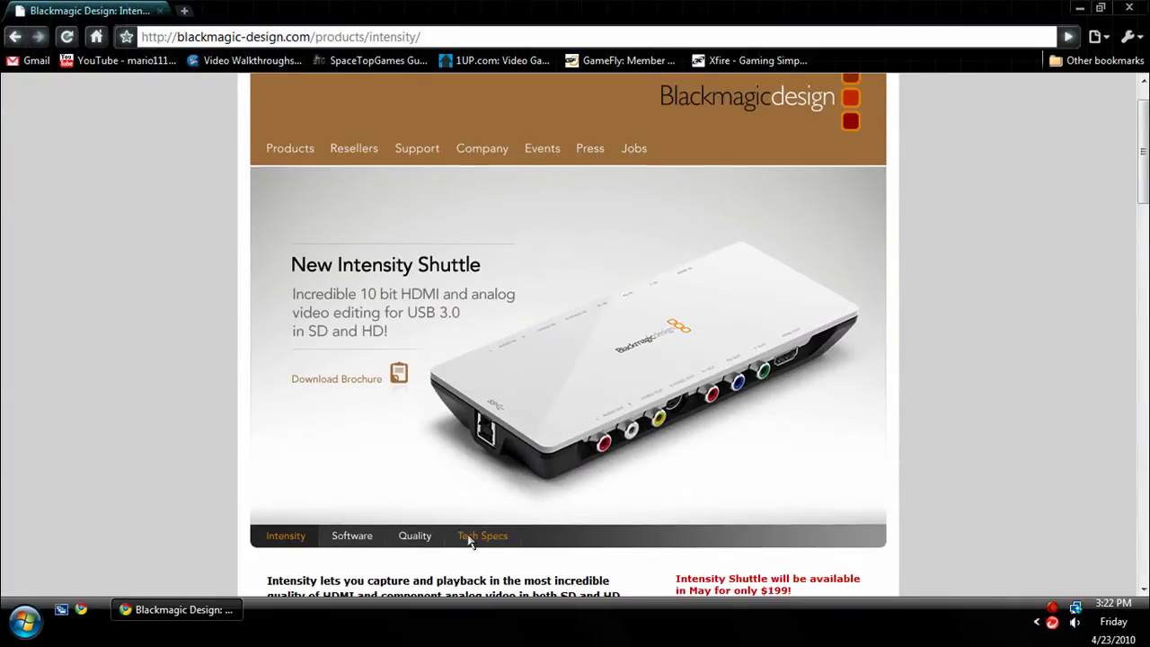
scroll(305, 534, "down", 3)
scroll(286, 528, "down", 2)
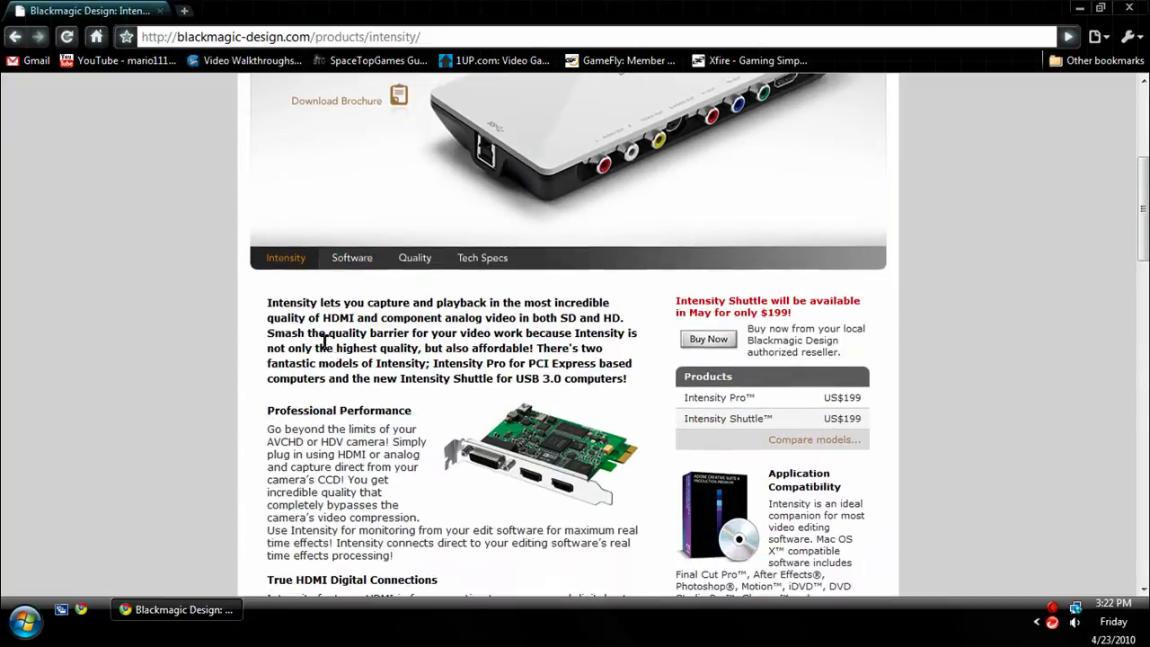
Step: Open the Intensity product's Software page and skim the supported editing applications
left_click(363, 261)
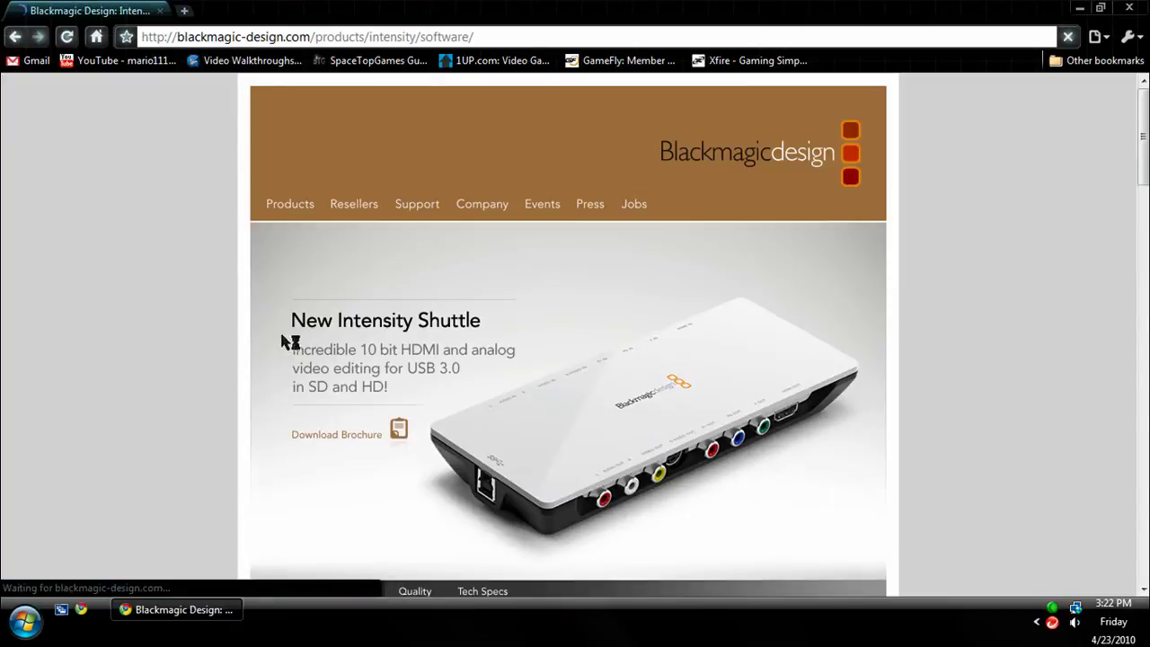
scroll(221, 421, "down", 6)
scroll(189, 386, "down", 20)
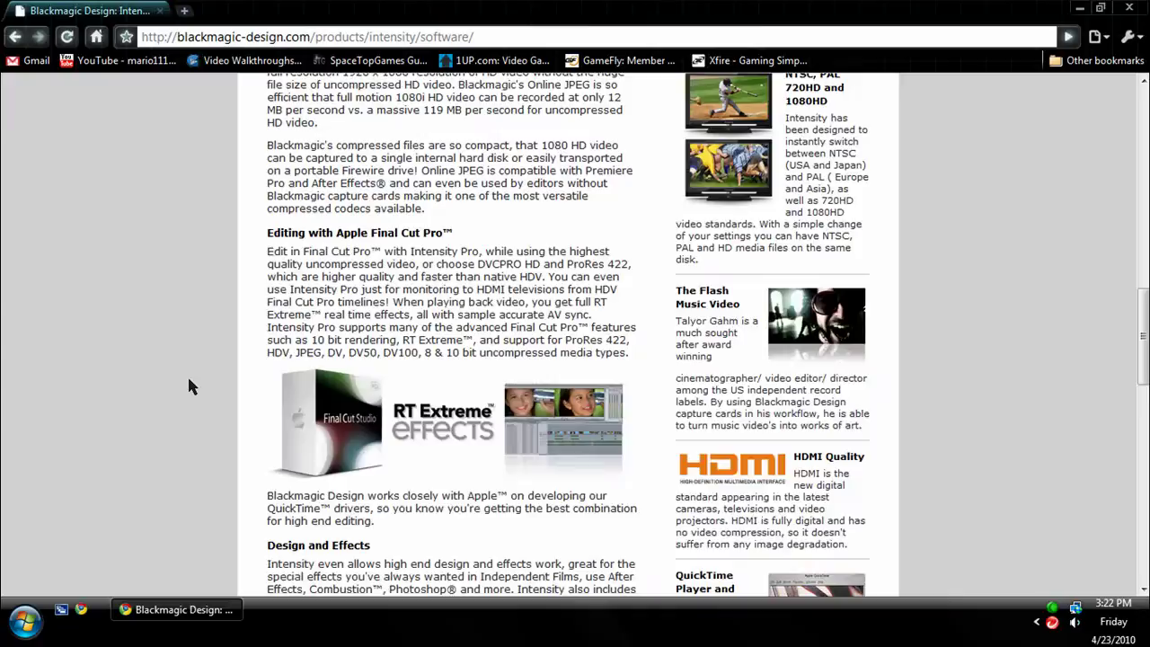
scroll(188, 386, "up", 20)
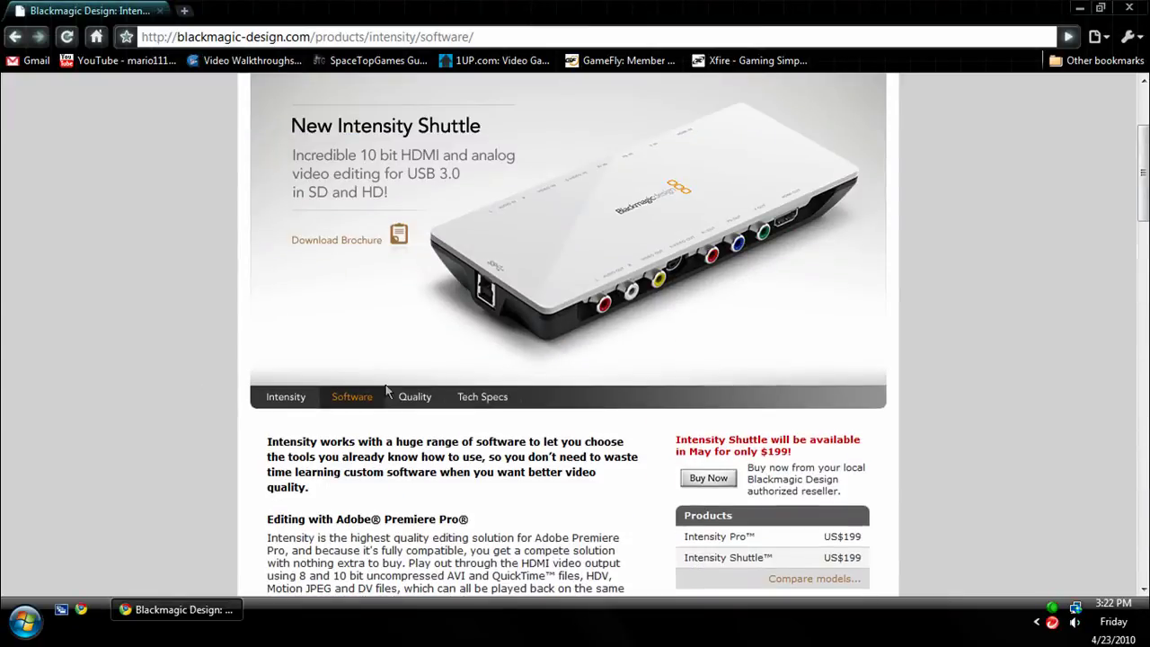
Step: Open the Intensity Tech Specs page and look over the standards, processing and installation details
left_click(483, 396)
scroll(156, 435, "down", 9)
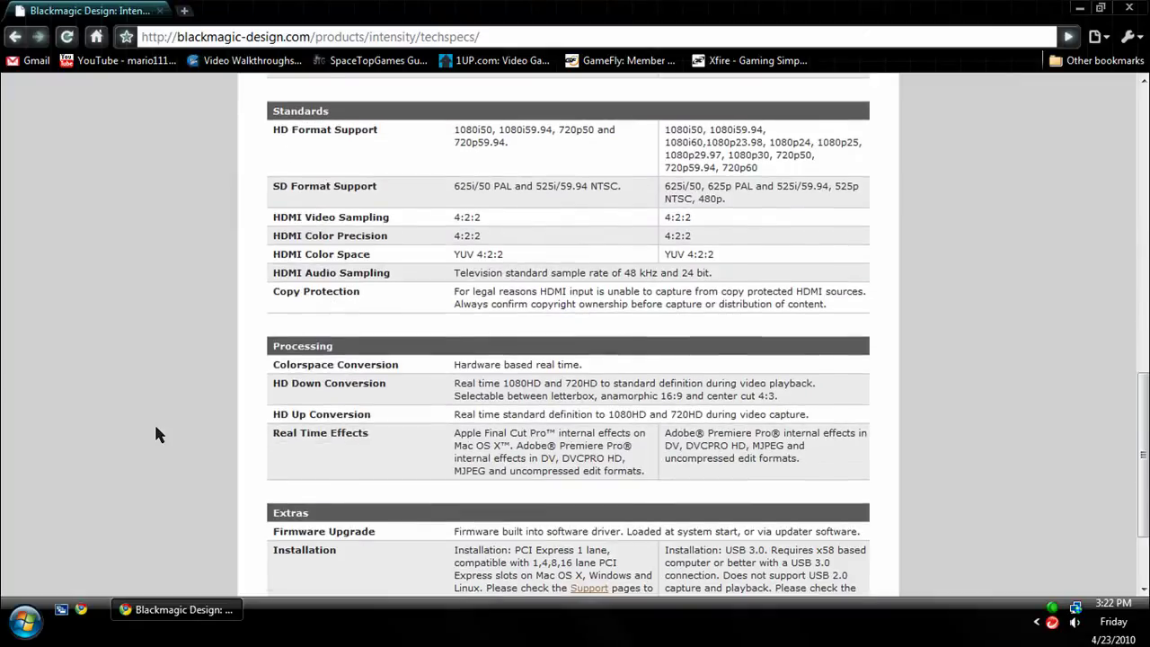
scroll(155, 435, "up", 8)
scroll(156, 434, "up", 5)
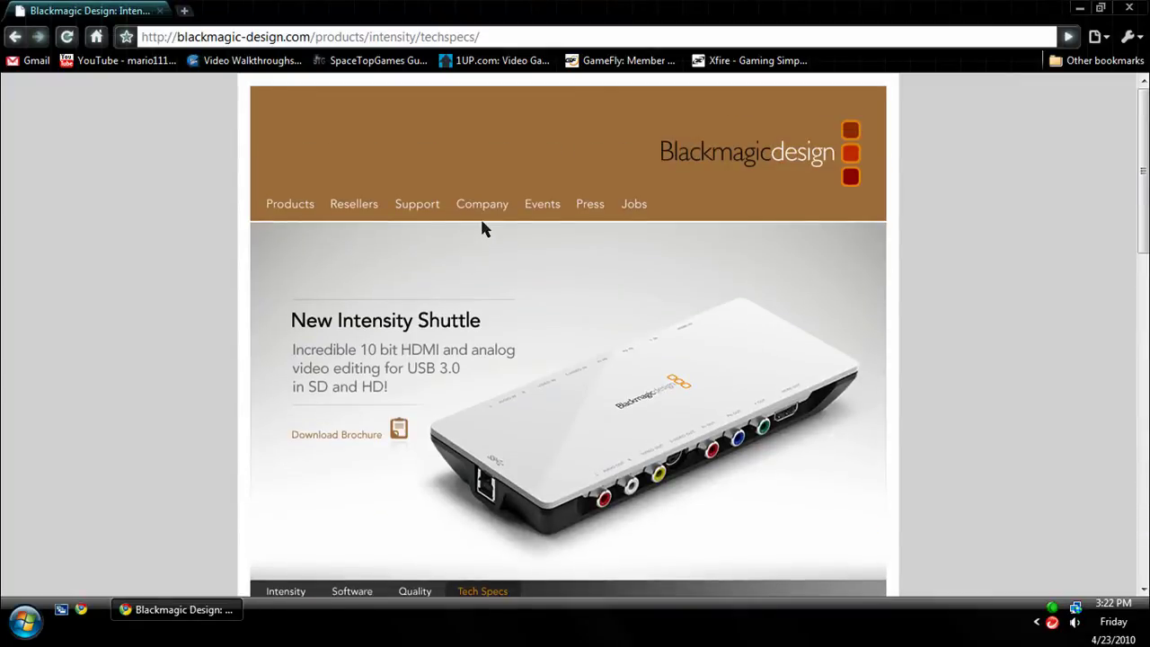
Step: Go to the site's Support section and open the operation manuals page
left_click(399, 206)
scroll(224, 326, "down", 3)
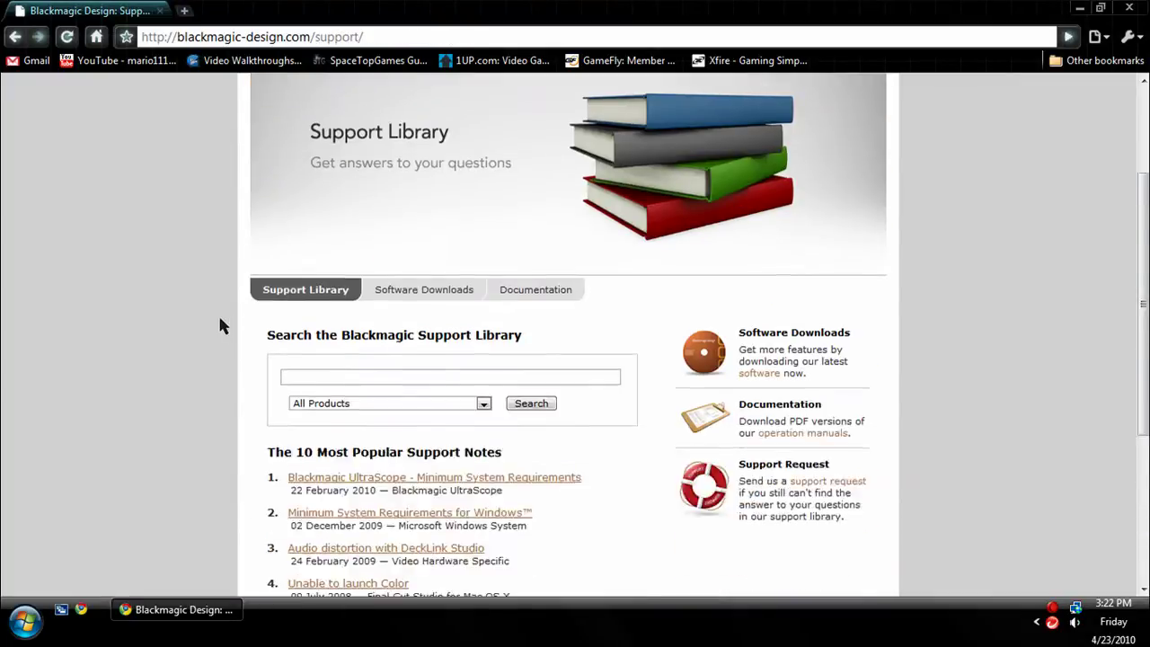
scroll(347, 333, "up", 2)
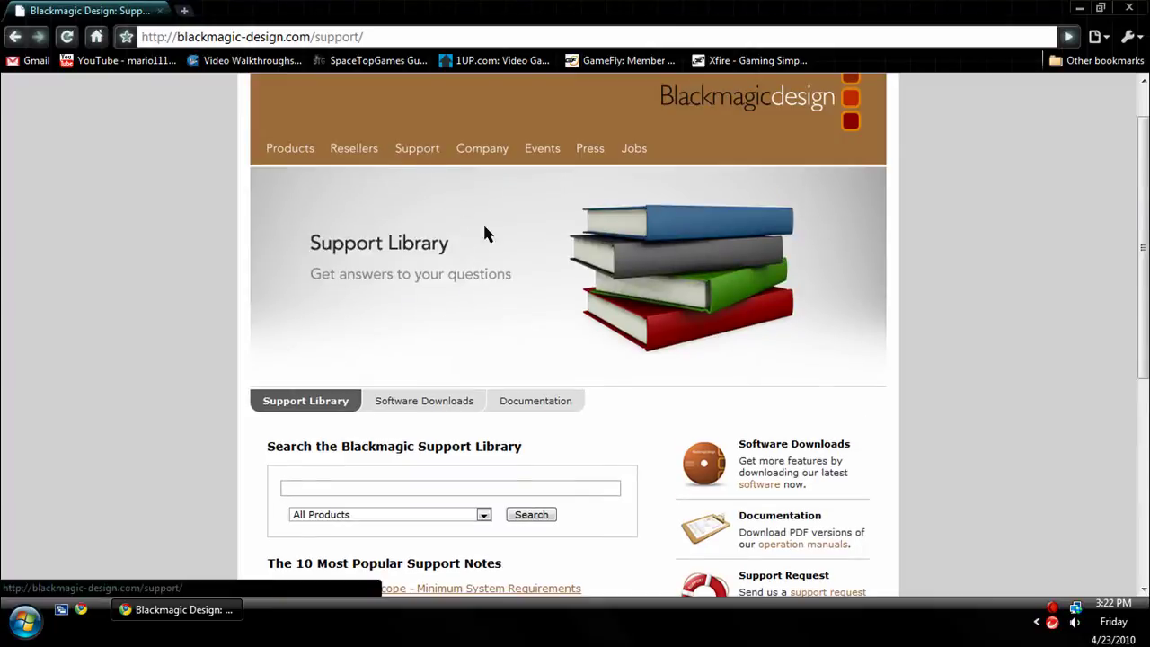
scroll(485, 233, "down", 2)
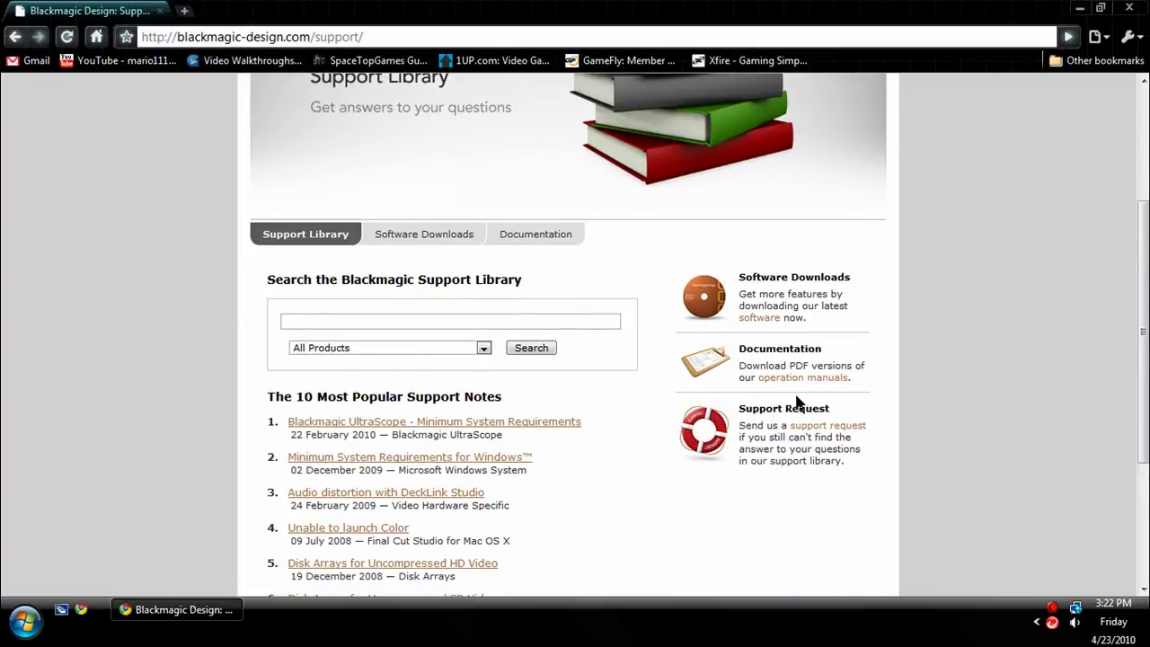
left_click(792, 379)
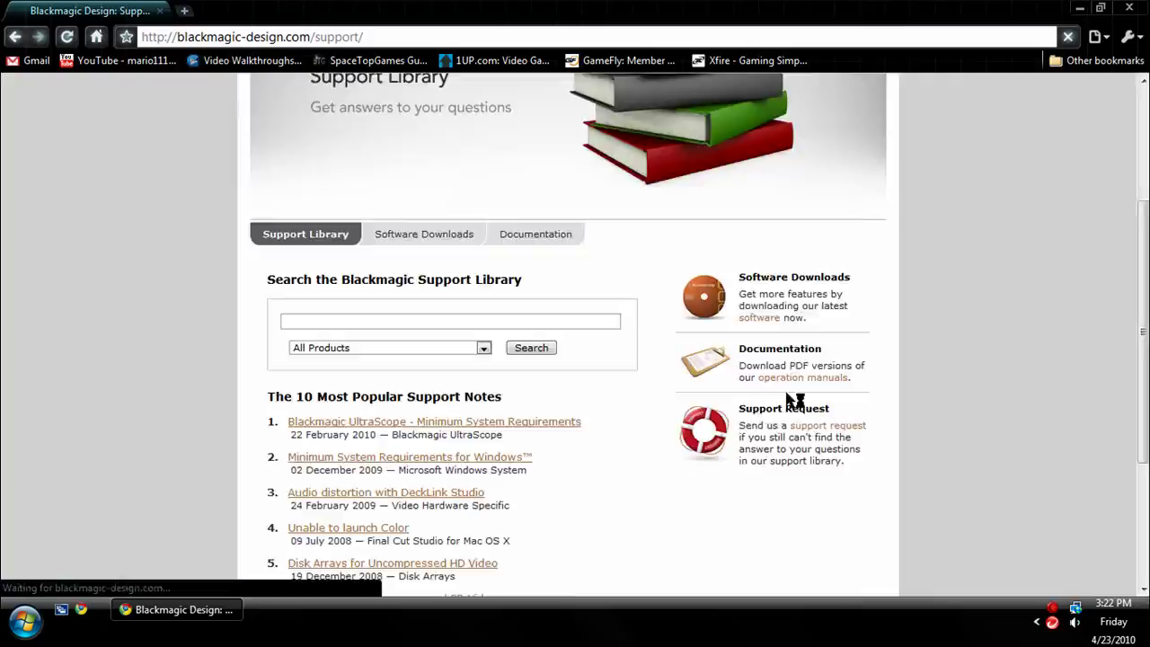
Step: Look through the Documentation page for the Intensity manual and the link to software downloads
scroll(170, 382, "down", 2)
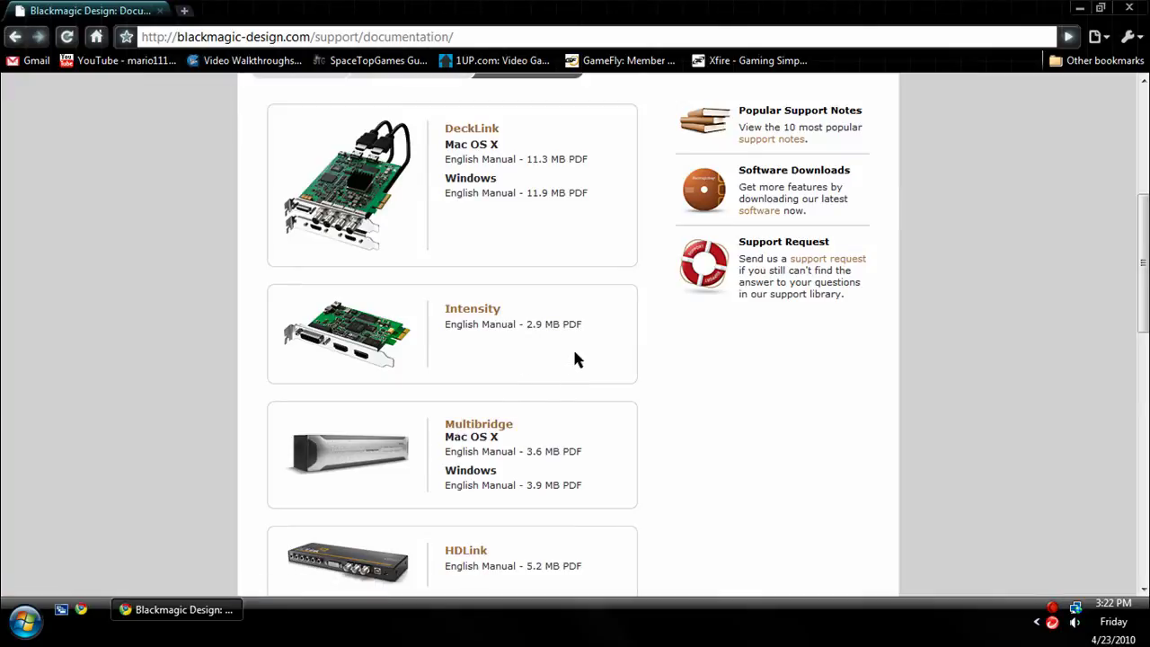
left_click_drag(576, 359, 545, 354)
left_click(545, 354)
scroll(601, 377, "up", 3)
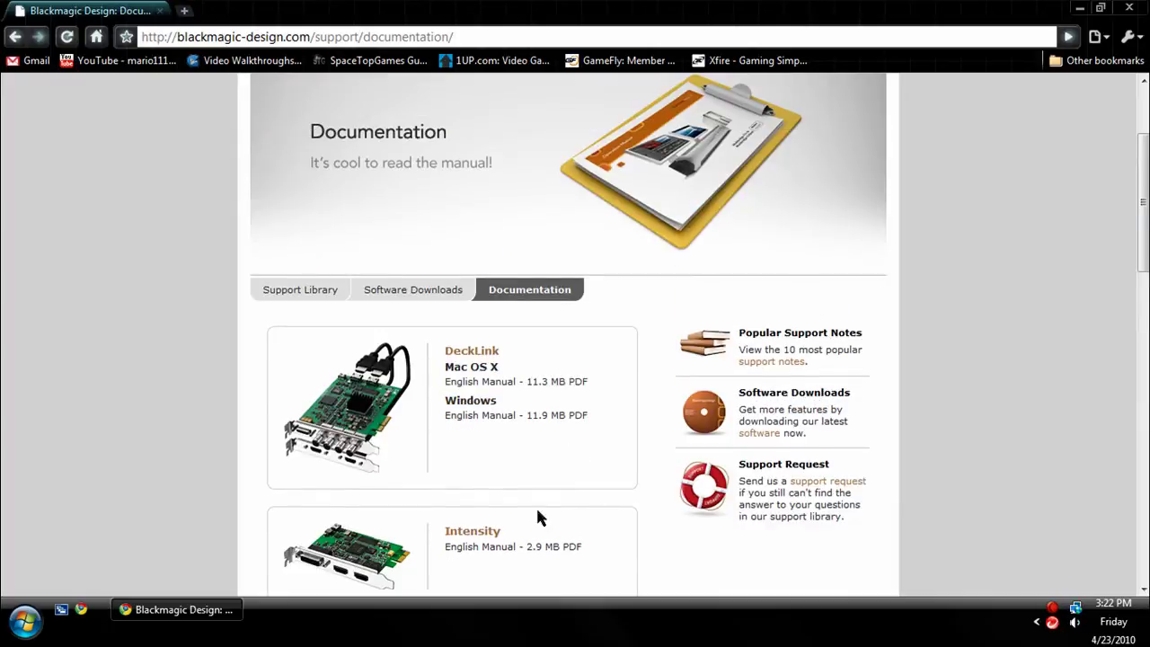
scroll(647, 404, "down", 2)
scroll(628, 471, "up", 4)
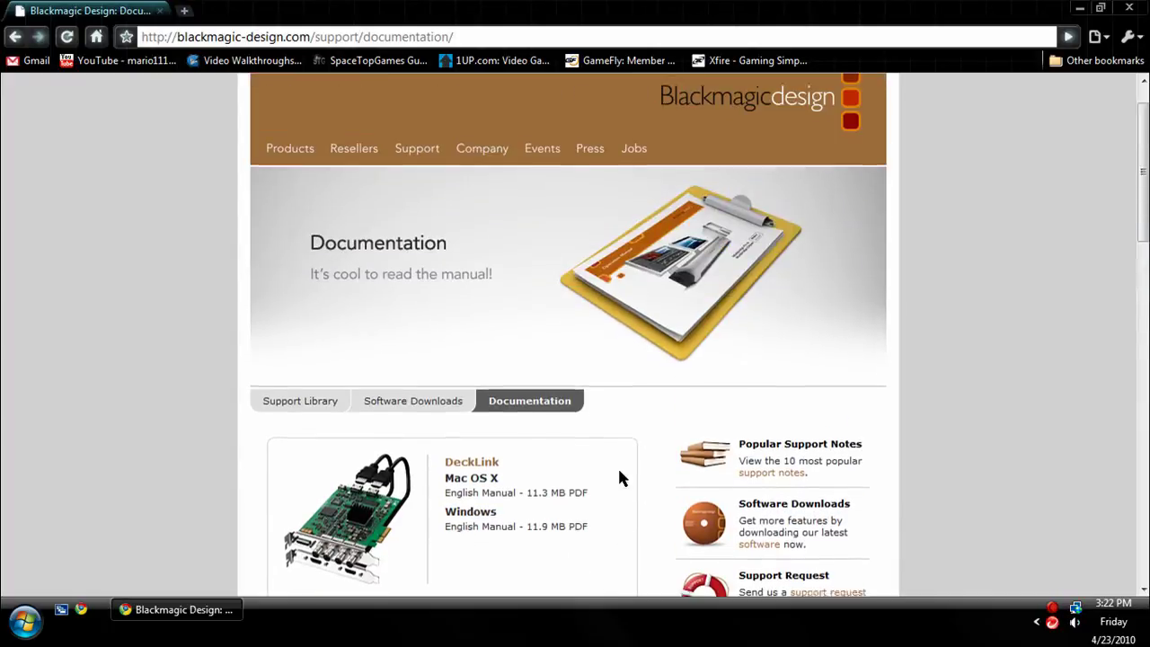
scroll(606, 463, "down", 5)
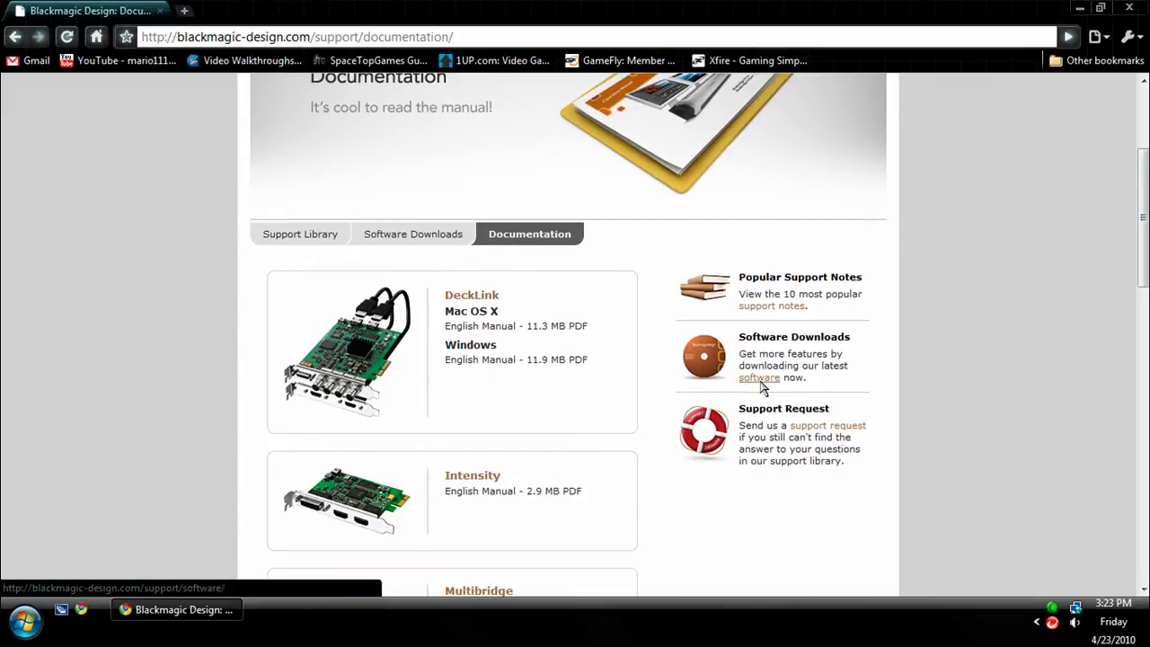
Step: Open the Software Downloads page and locate the Intensity driver entry under Editing, Design & Paint
left_click(226, 618)
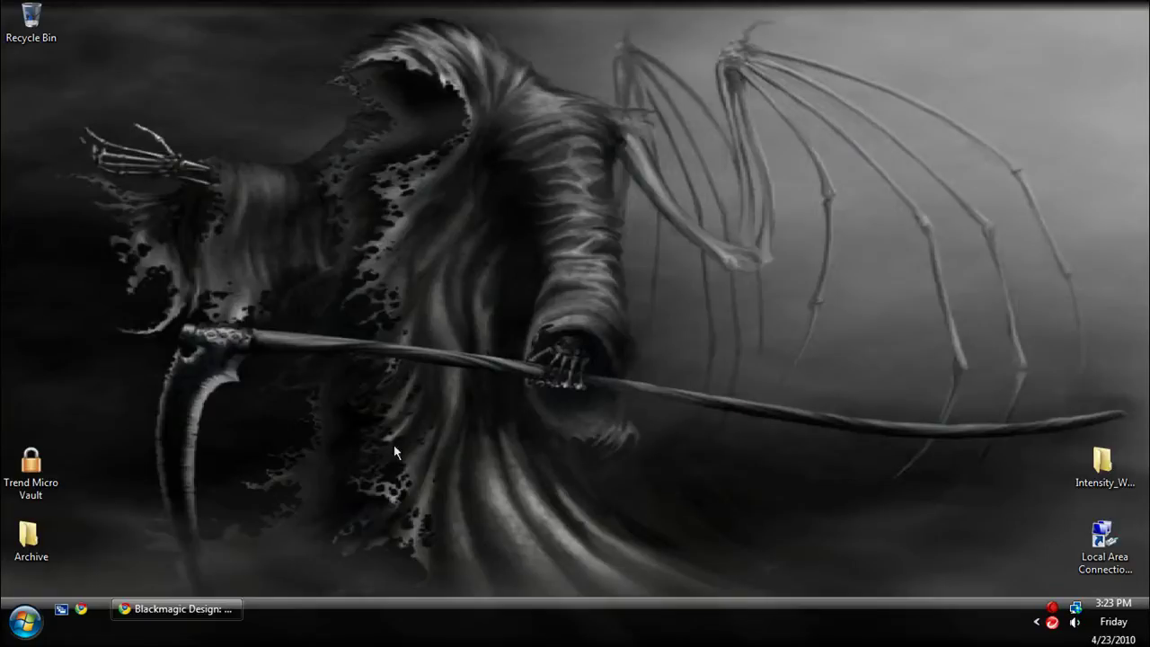
left_click(175, 609)
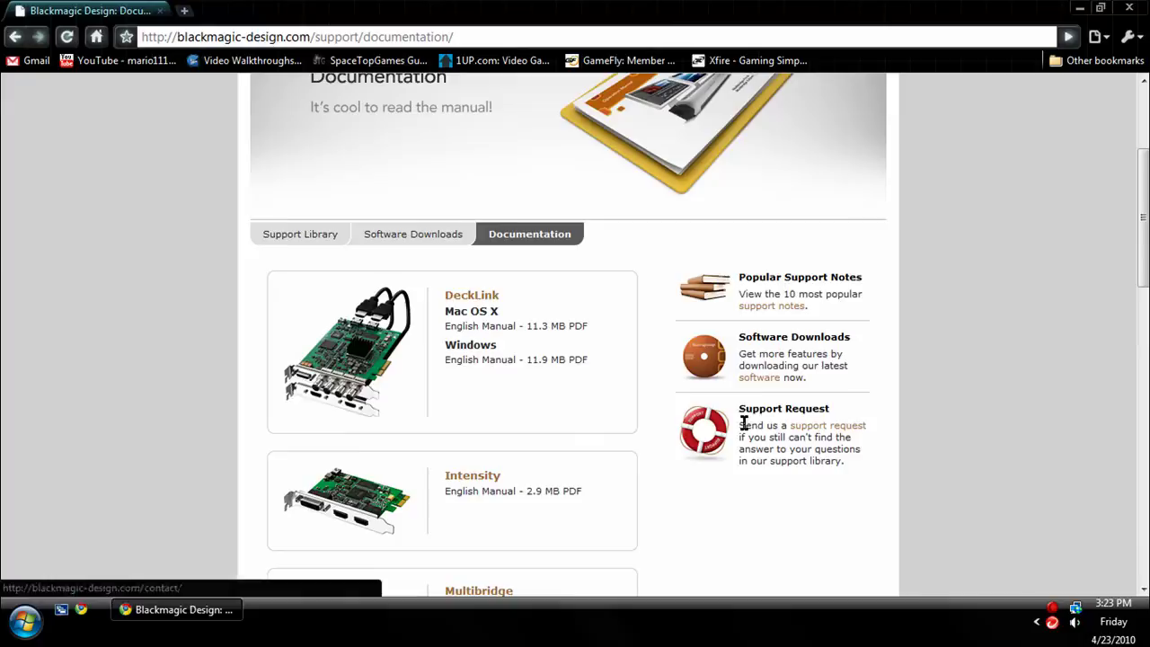
left_click(744, 378)
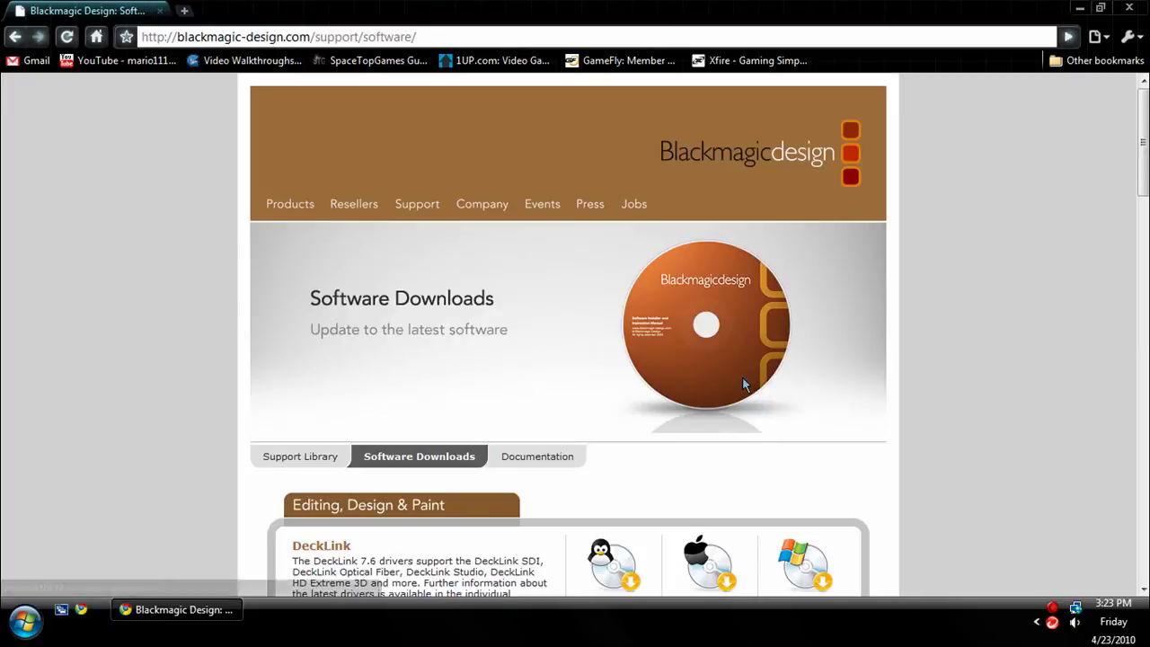
scroll(429, 224, "down", 3)
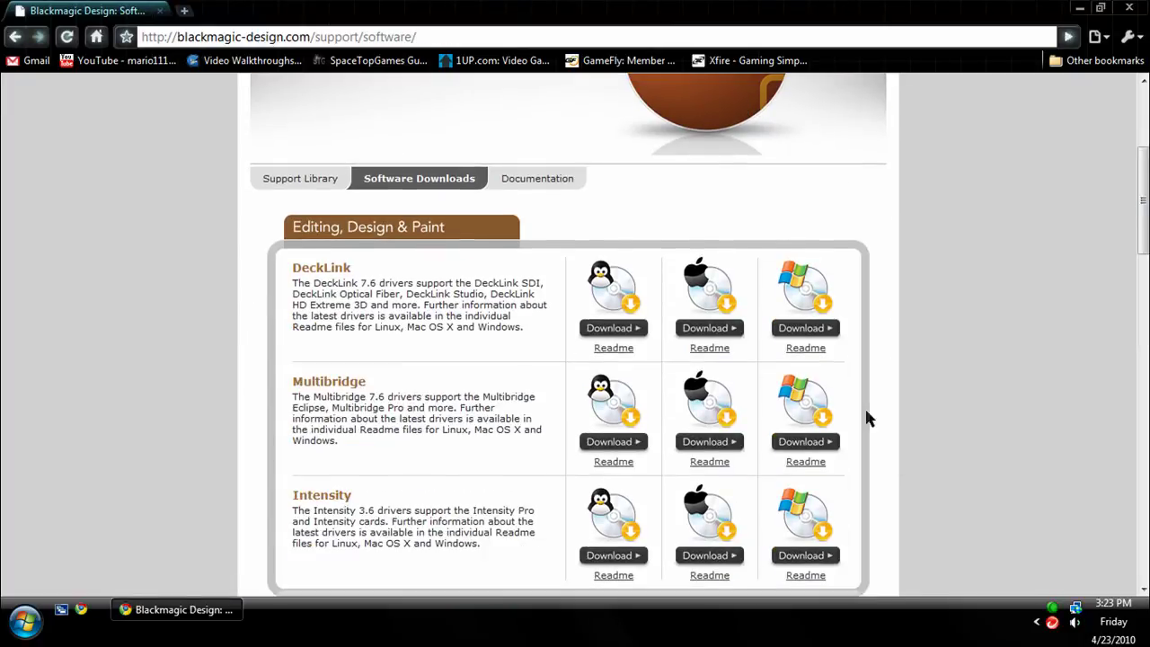
scroll(904, 455, "up", 2)
scroll(903, 454, "down", 2)
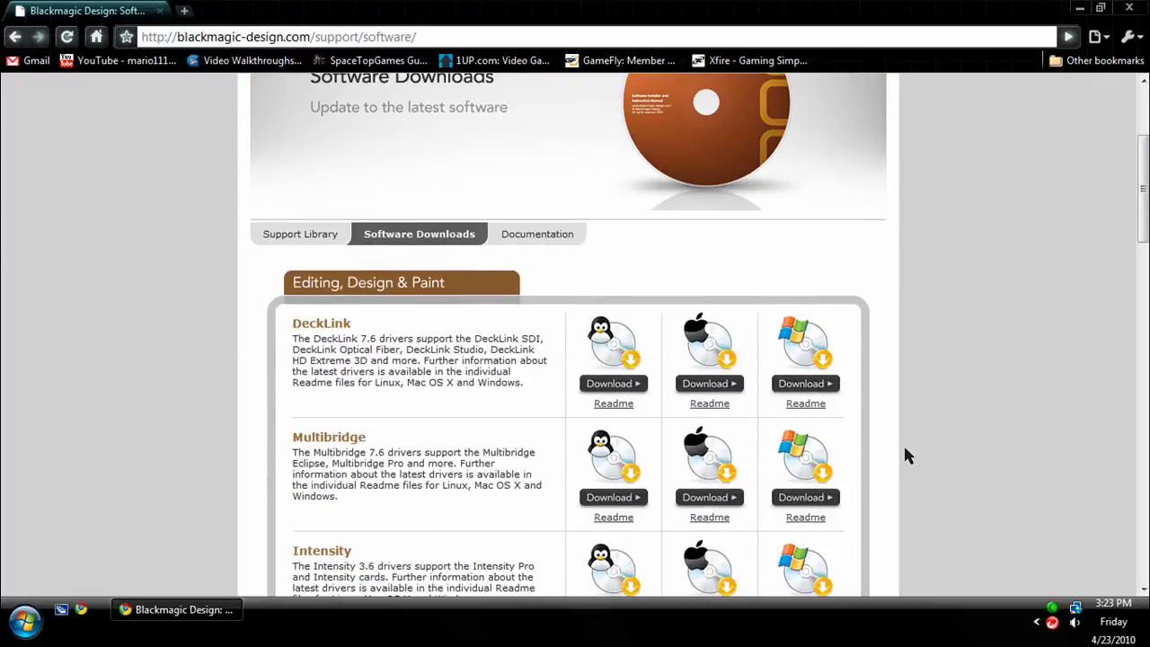
scroll(354, 336, "down", 2)
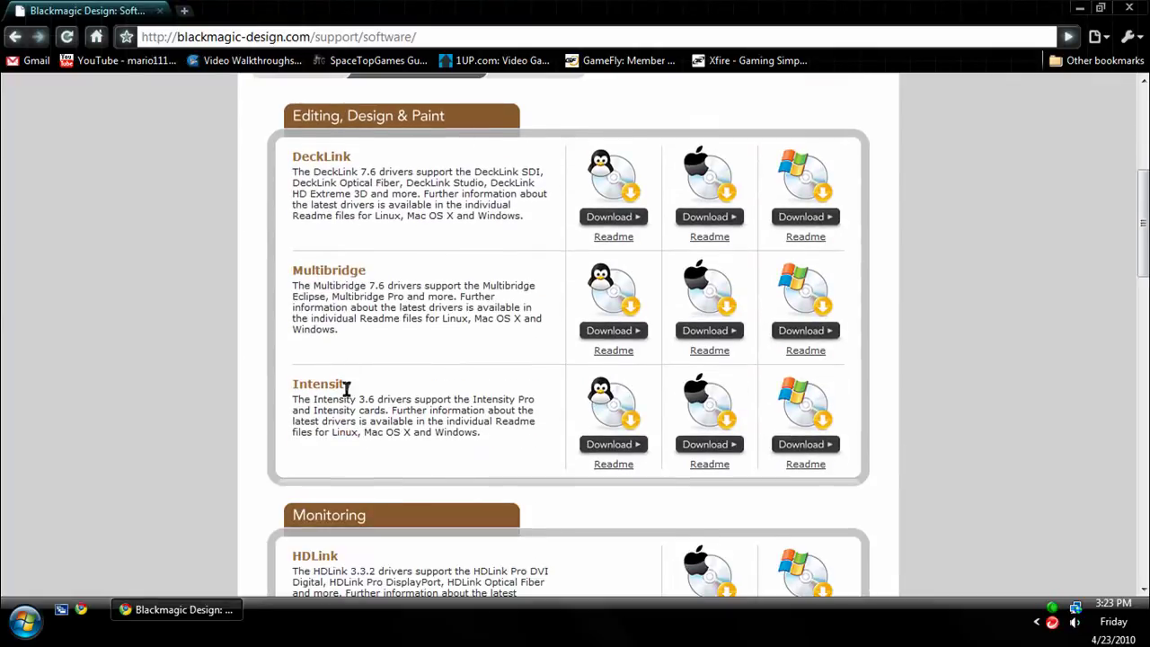
left_click_drag(368, 392, 261, 381)
triple_click(387, 382)
left_click(386, 382)
Step: Switch to the desktop and open the Intensity_Windows_3.6 folder
left_click(229, 610)
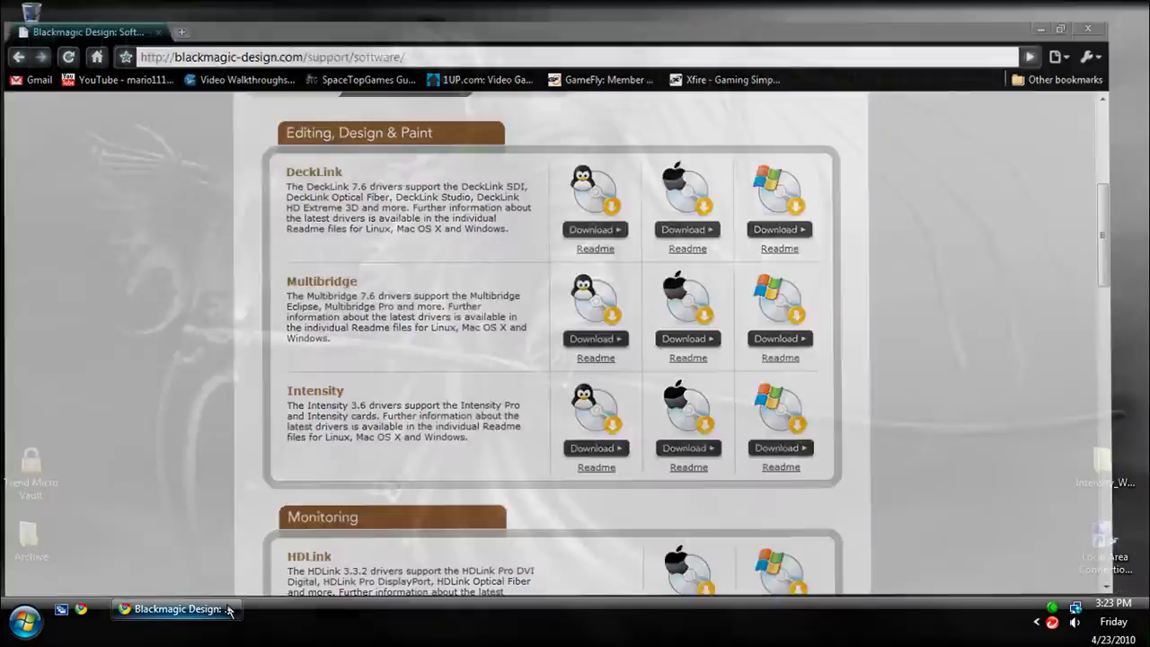
double_click(1101, 462)
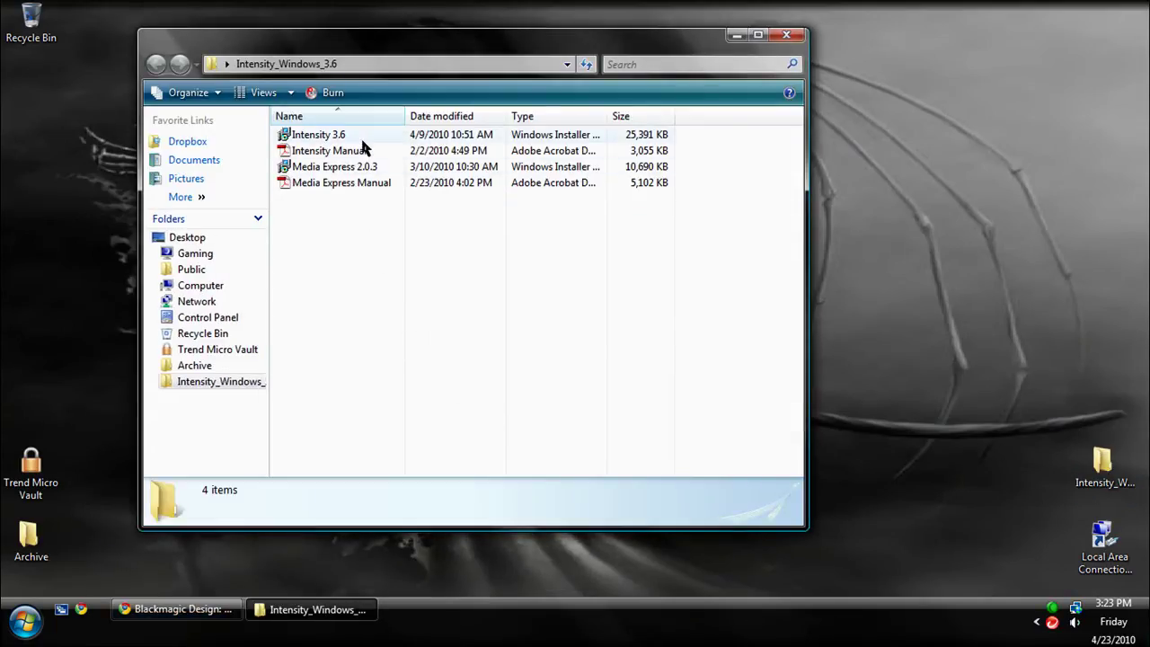
Step: Examine the Intensity 3.6 and Media Express 2.0.3 installers in the Intensity_Windows_3.6 folder, and close the folder window
left_click(359, 138)
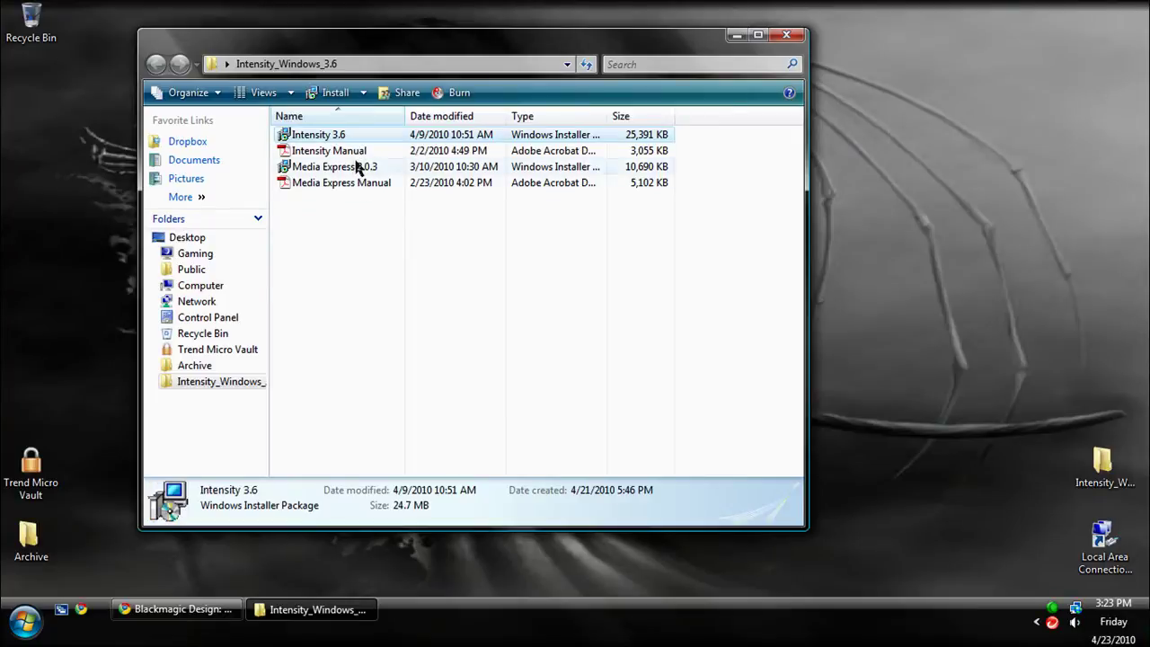
left_click_drag(363, 260, 349, 133)
left_click(346, 295)
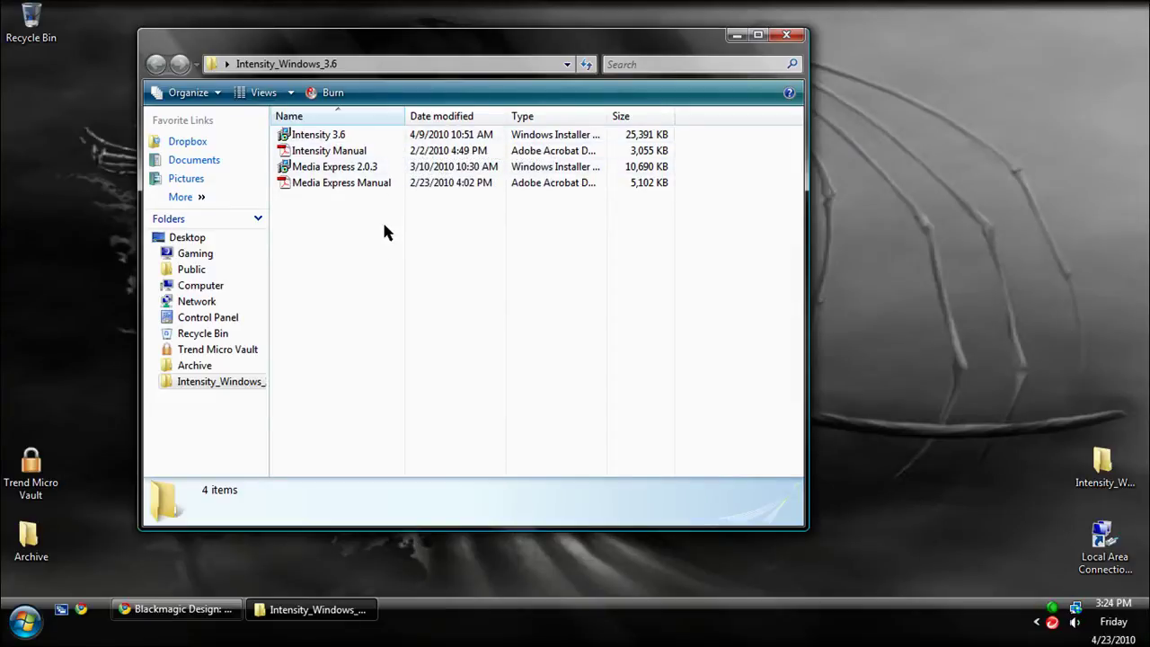
left_click_drag(383, 229, 395, 355)
left_click(384, 137)
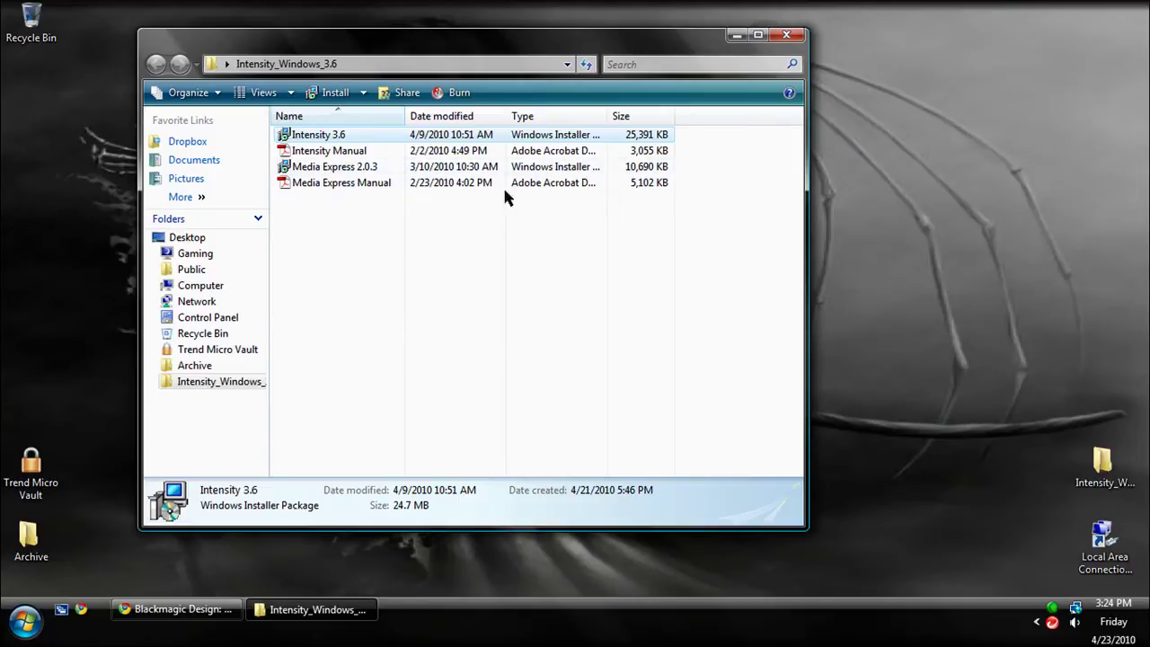
left_click(382, 169)
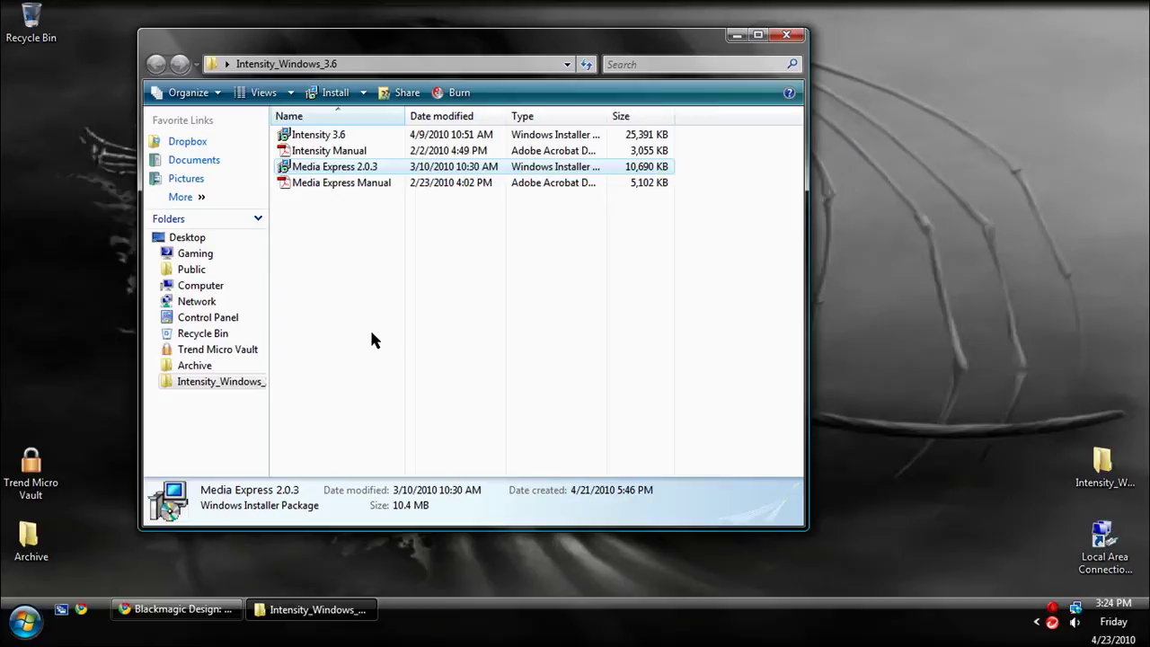
left_click(785, 36)
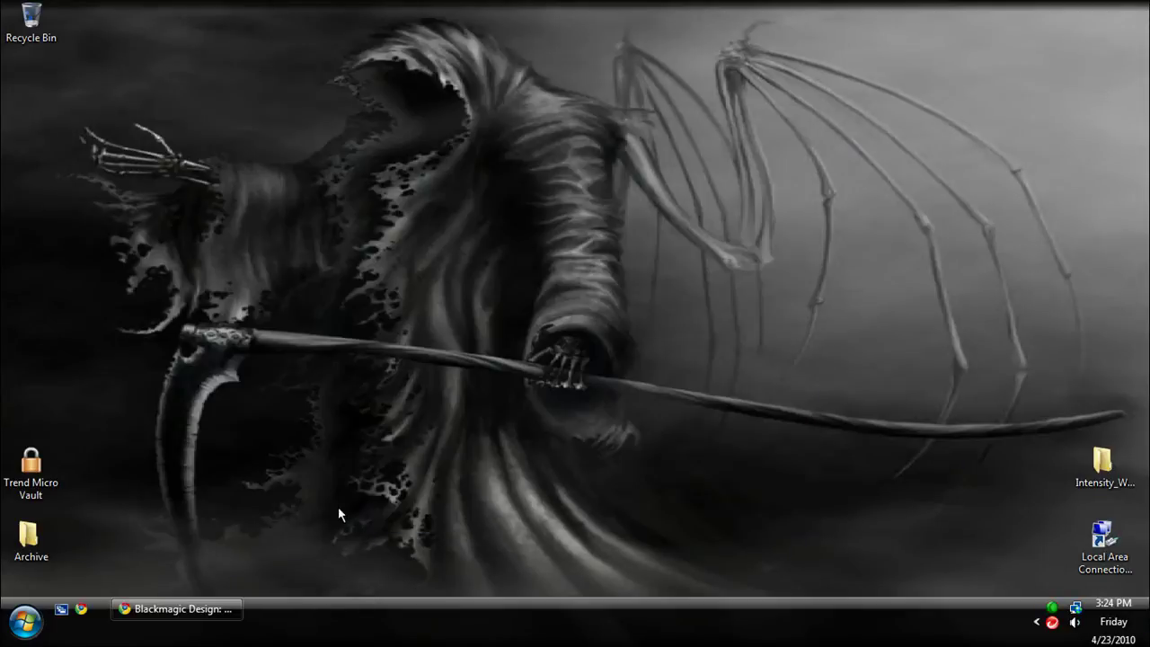
Step: Switch back to Chrome and open the Support Library page of the Blackmagic site
left_click(212, 615)
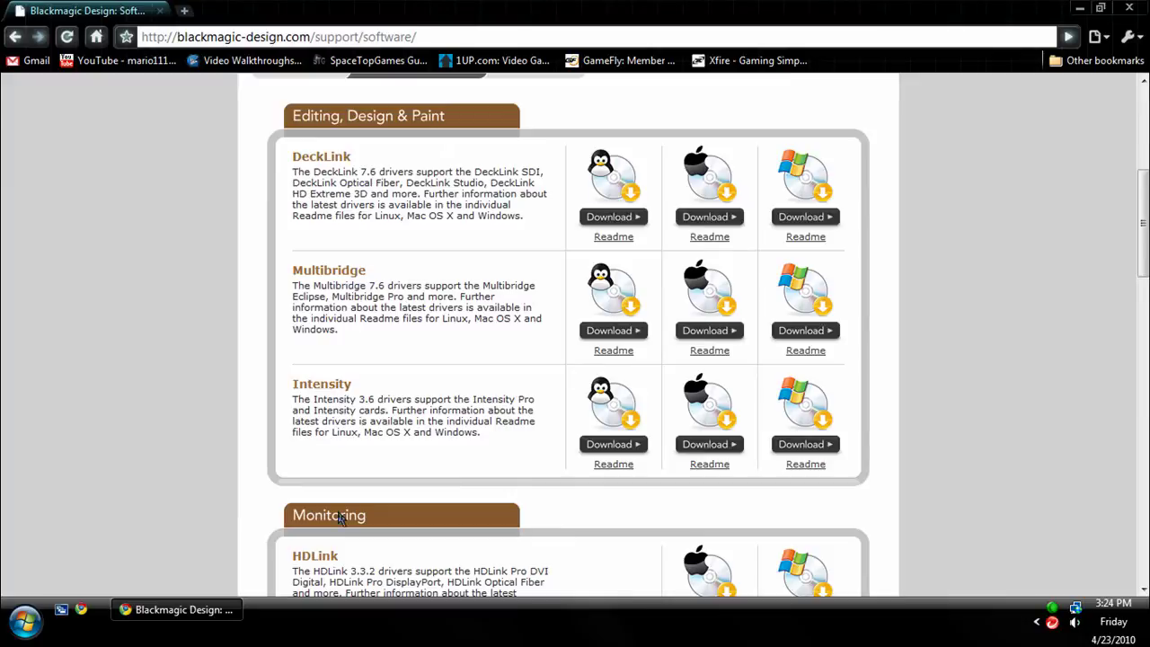
scroll(208, 351, "up", 5)
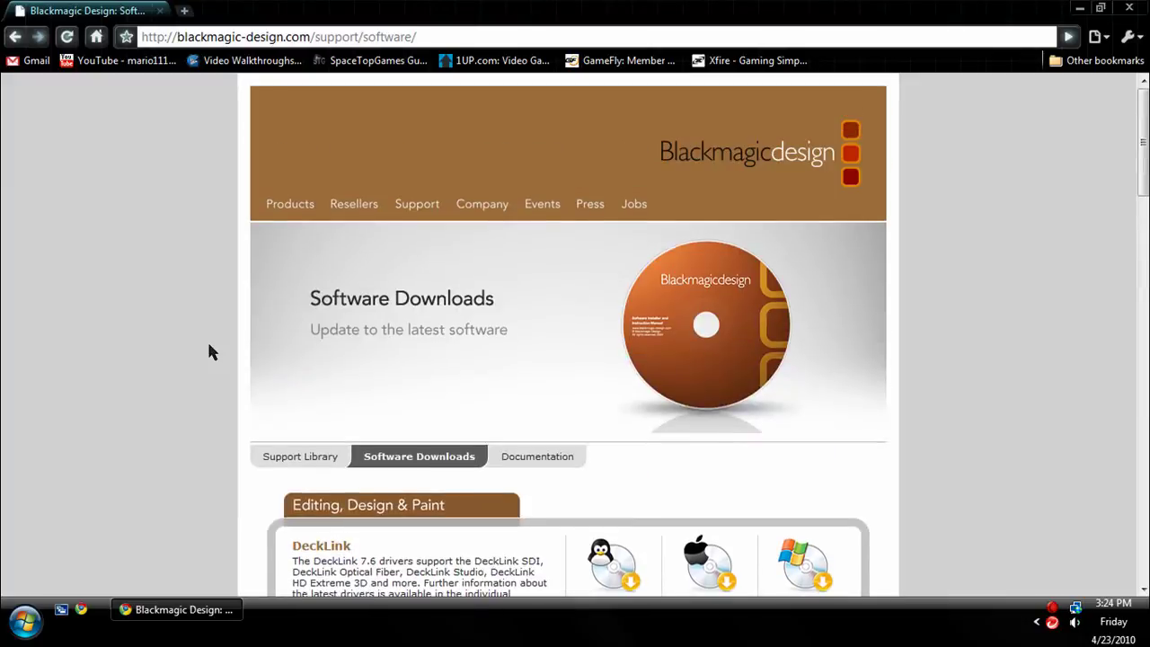
left_click(404, 208)
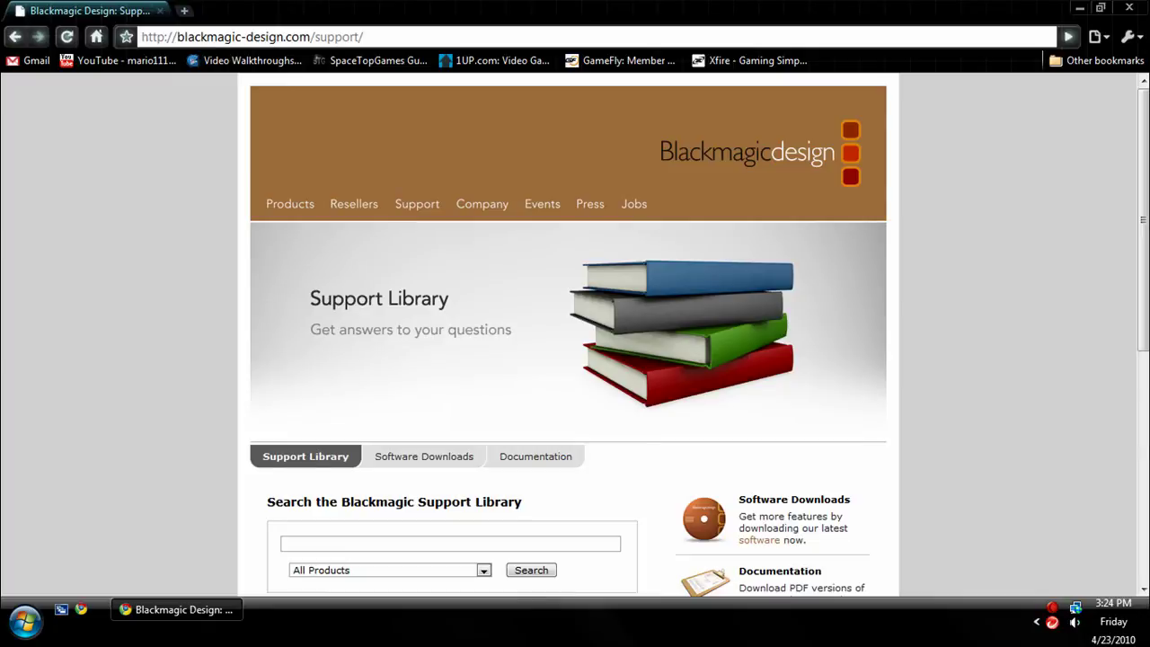
left_click(436, 205)
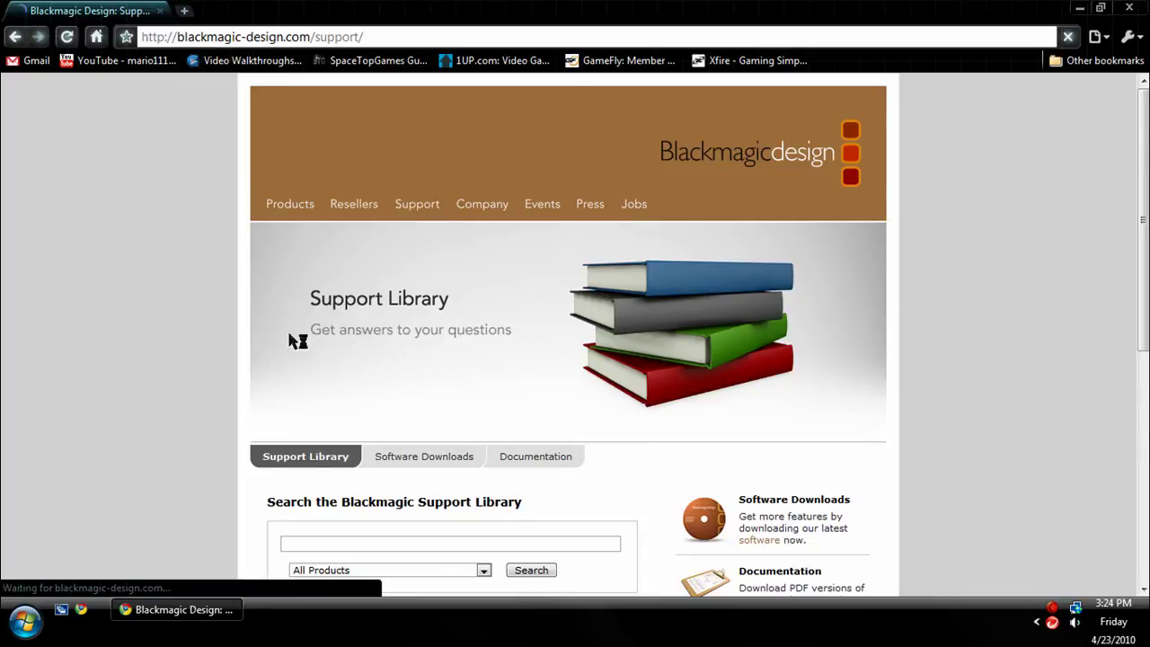
Step: Find the Support Request entry on the Support Library page and open the support request form
scroll(503, 313, "down", 2)
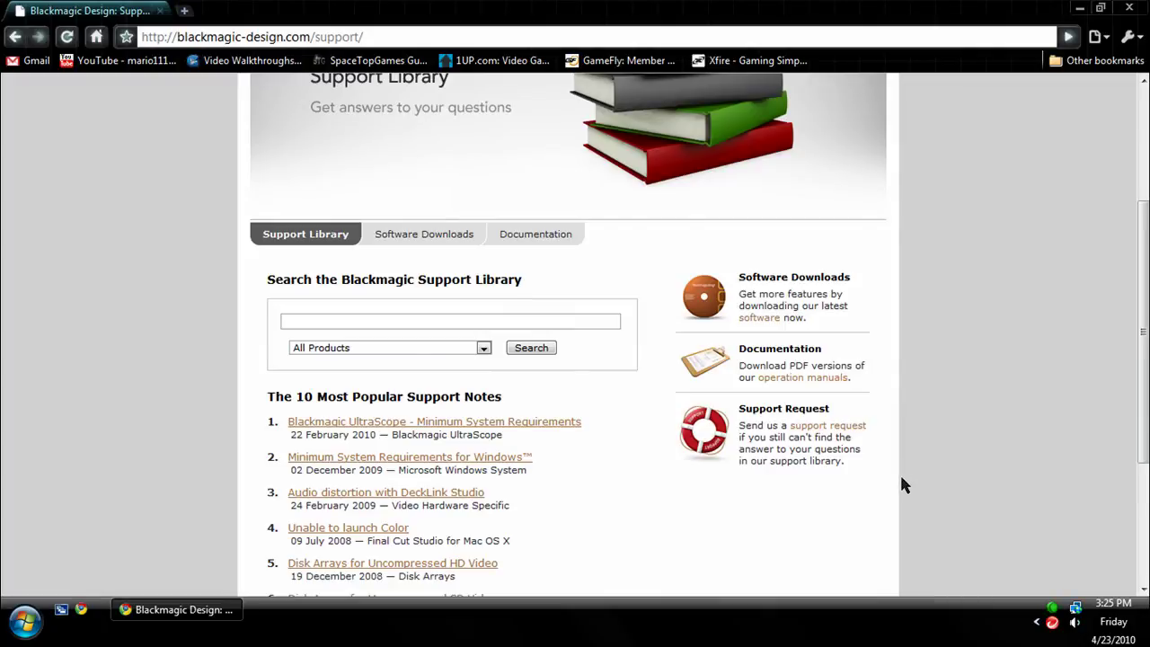
scroll(898, 436, "down", 3)
scroll(893, 431, "up", 3)
scroll(886, 532, "up", 3)
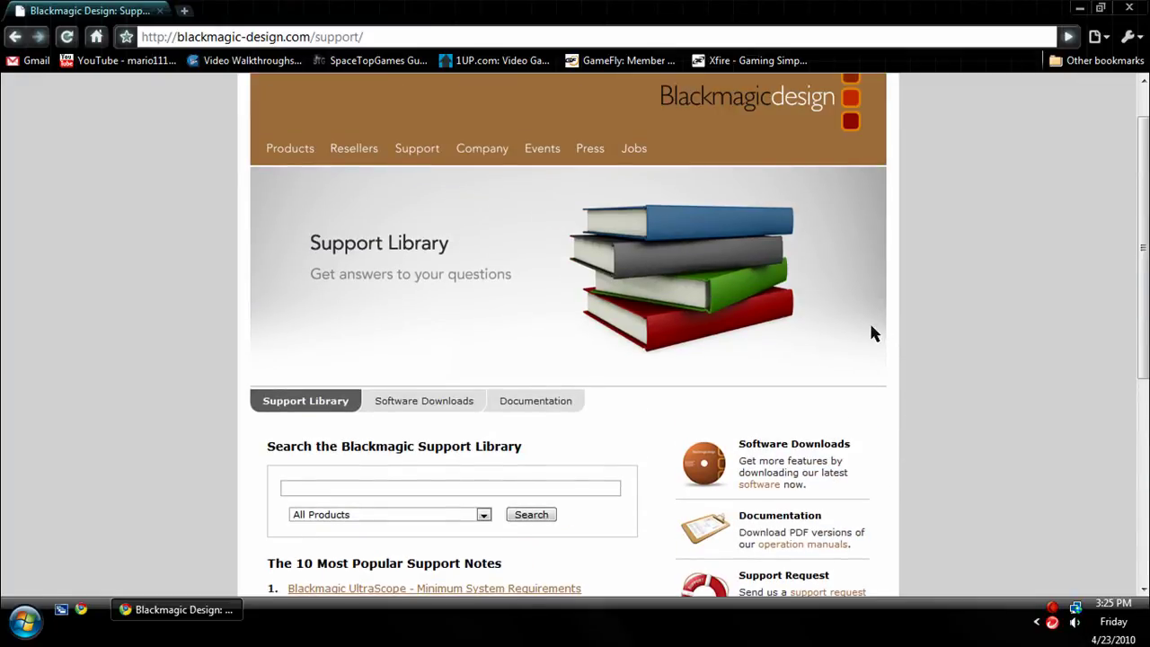
scroll(878, 369, "down", 4)
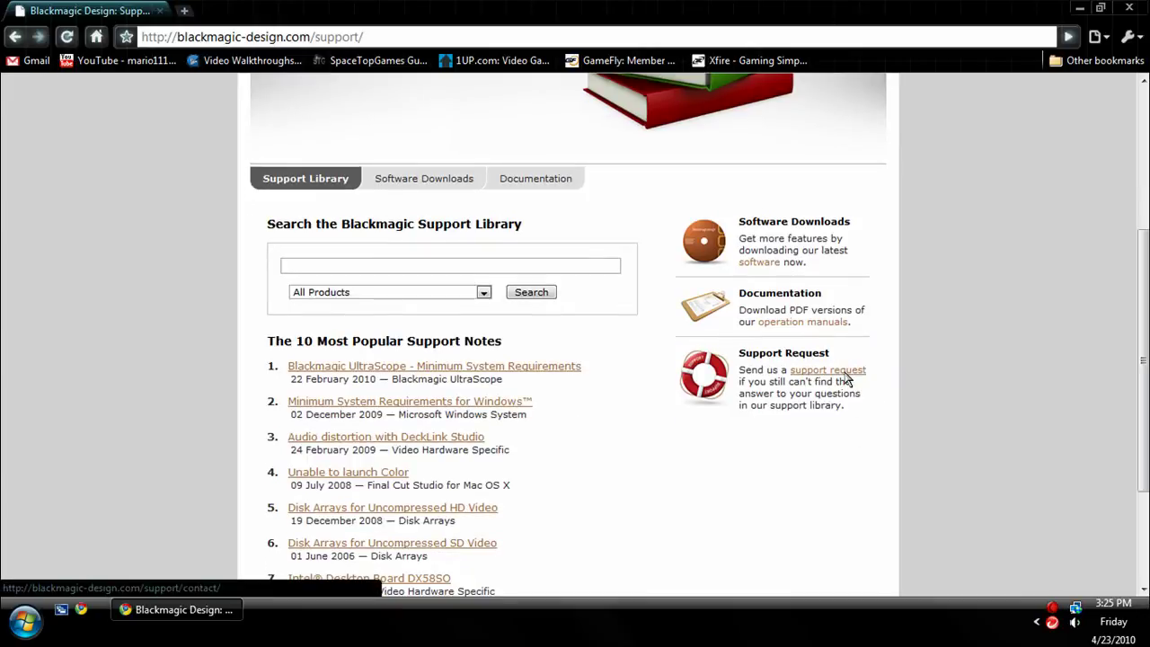
left_click(848, 375)
Step: Look over the whole support request form on the Blackmagic Help Desk page
scroll(621, 482, "down", 8)
scroll(508, 479, "up", 7)
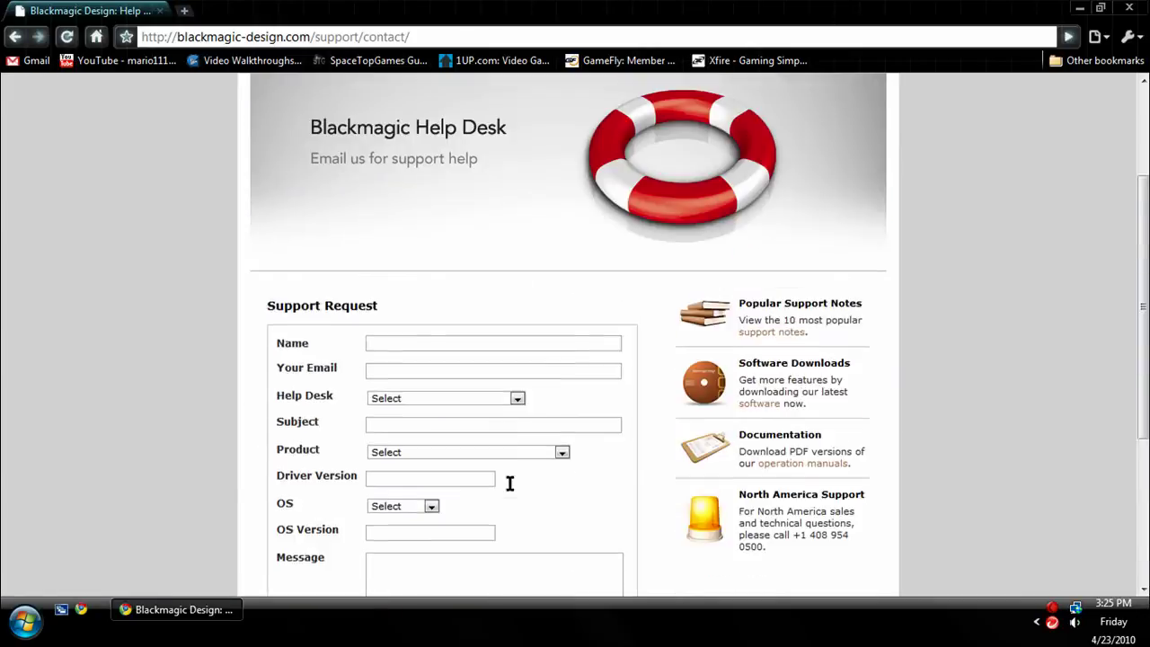
scroll(449, 423, "down", 7)
scroll(439, 482, "up", 1)
scroll(255, 462, "up", 4)
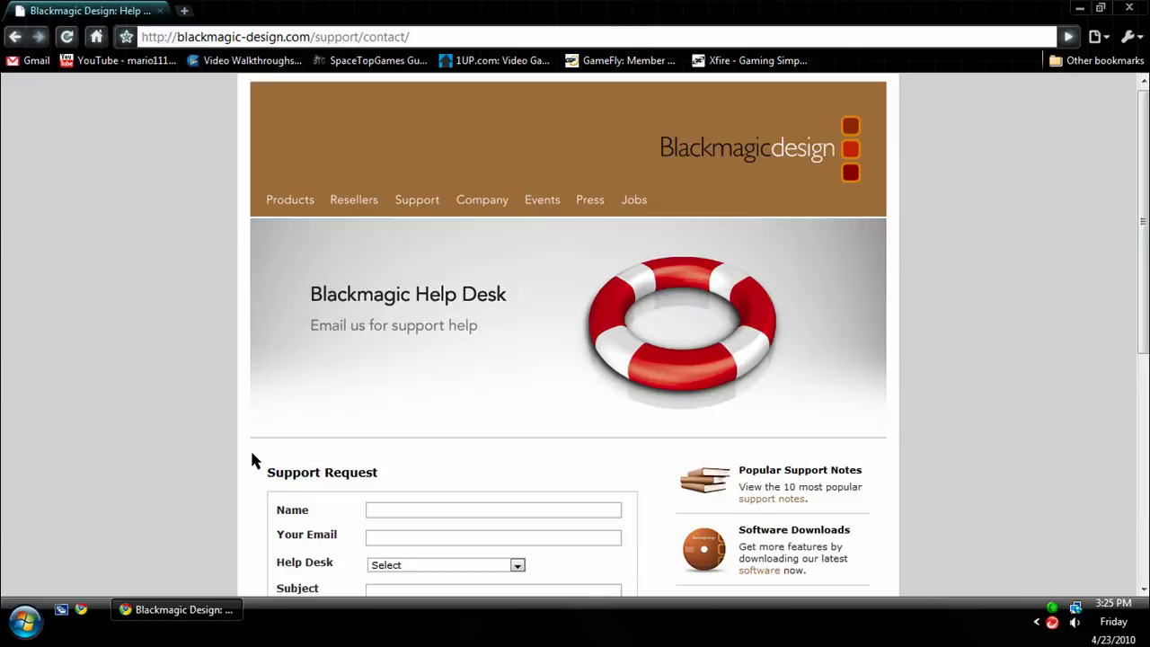
scroll(254, 461, "down", 3)
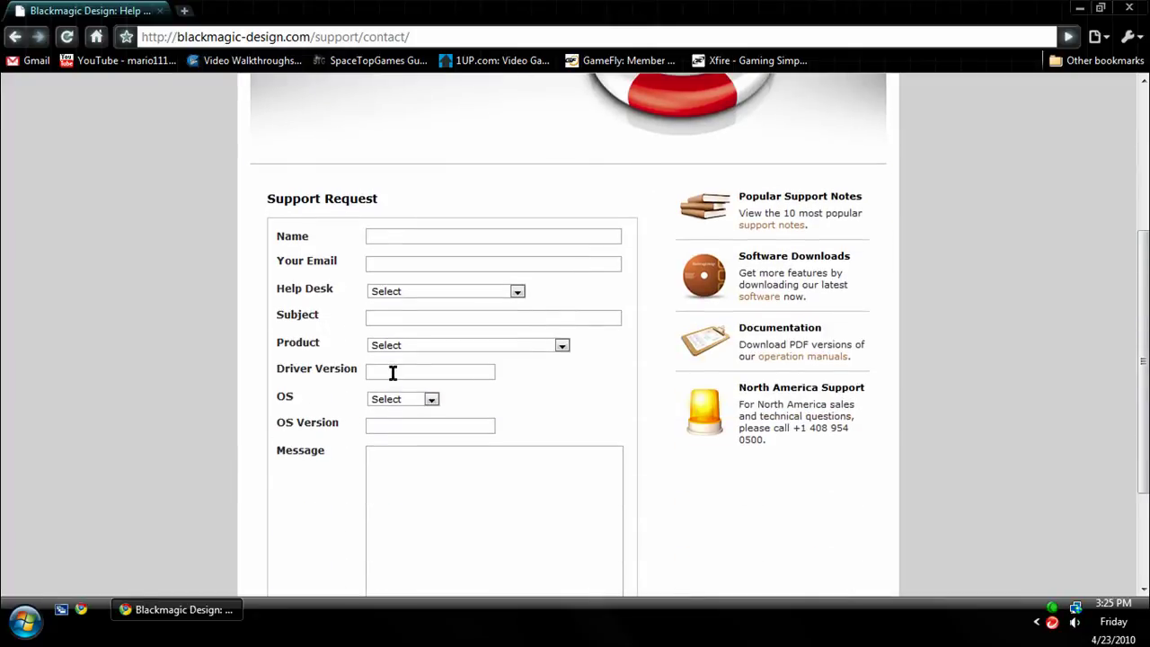
Step: Go through the form's Name, Your Email, Help Desk, Subject, Driver Version, OS Version and Message fields, leaving them blank
left_click(409, 238)
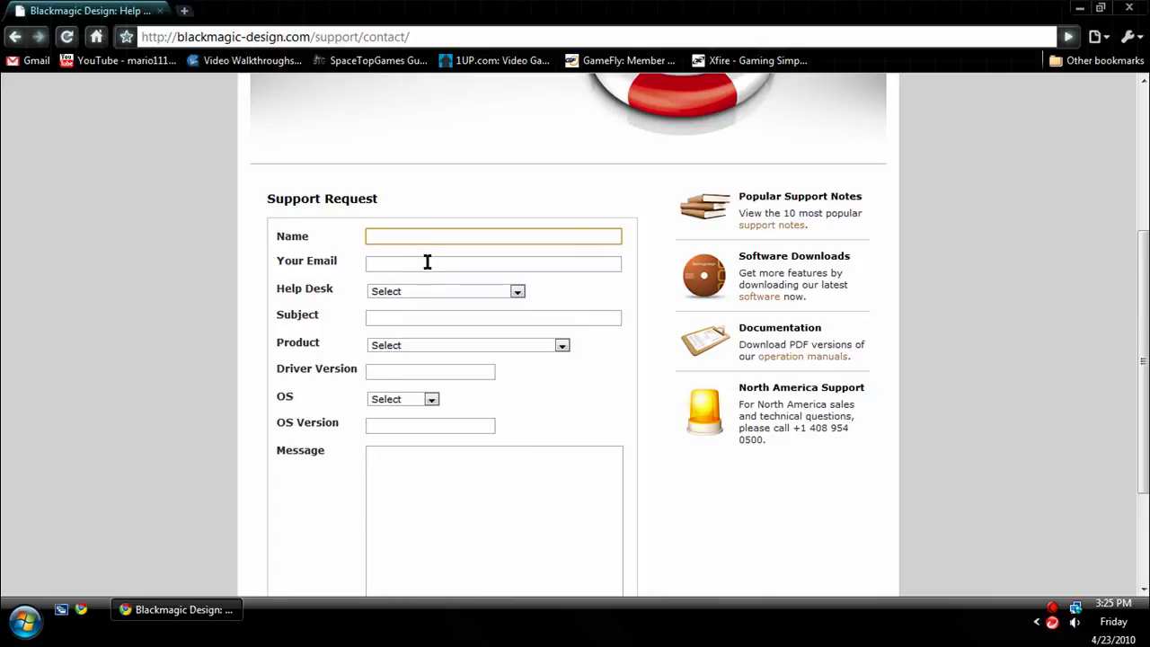
left_click(432, 265)
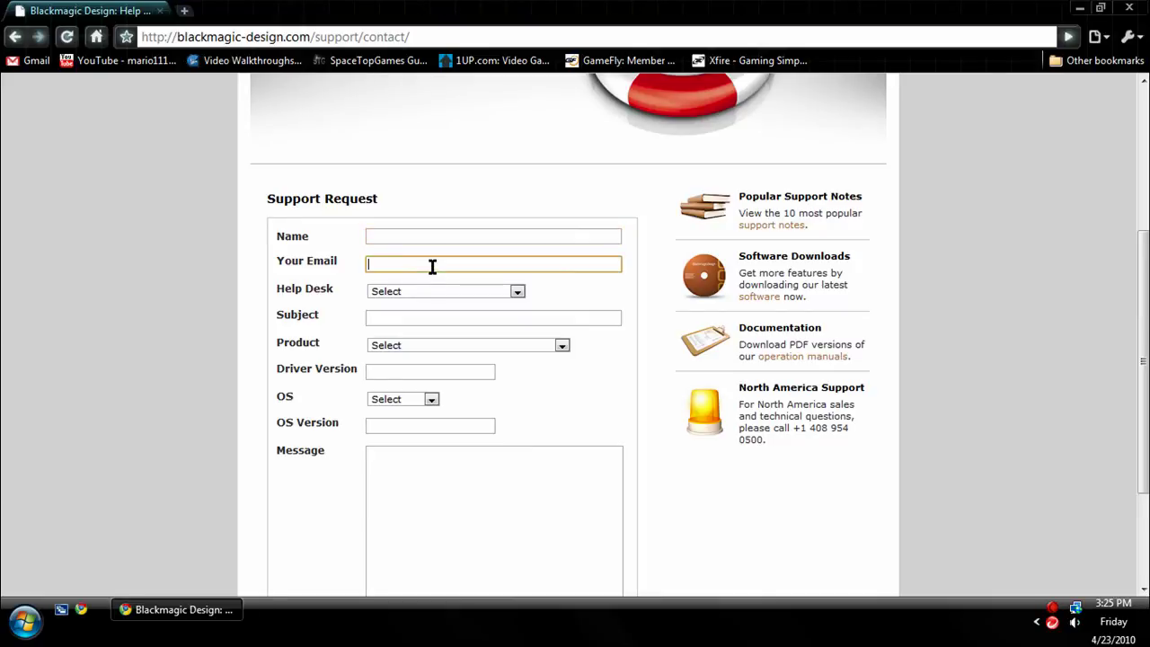
left_click(516, 293)
left_click(542, 297)
left_click(489, 325)
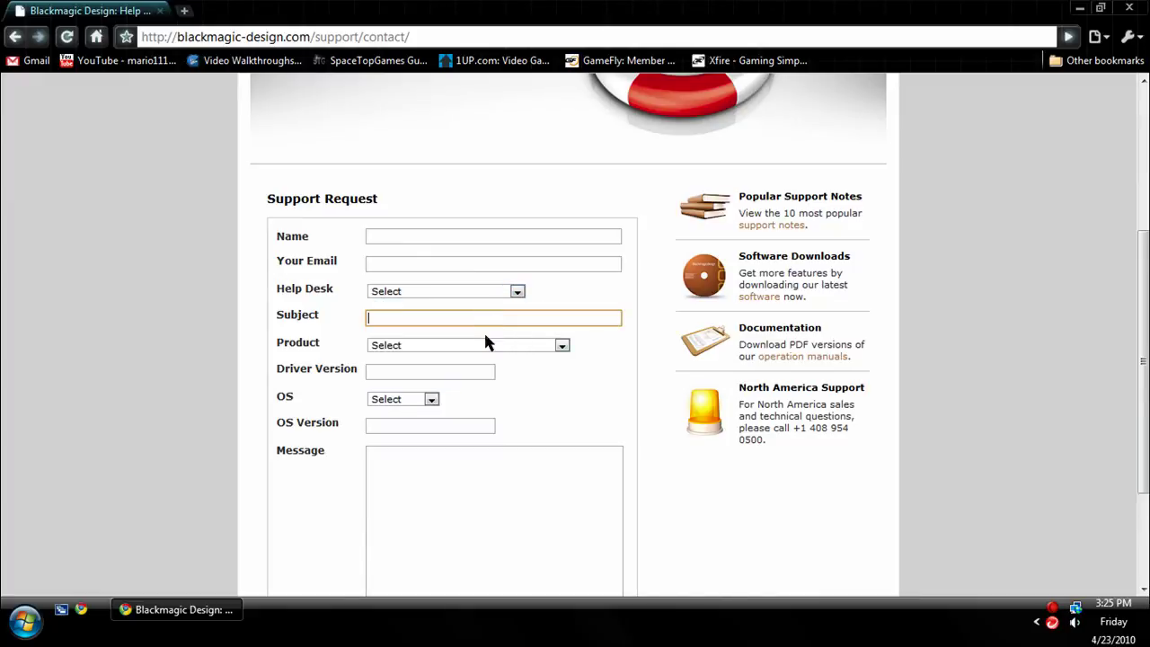
left_click(397, 371)
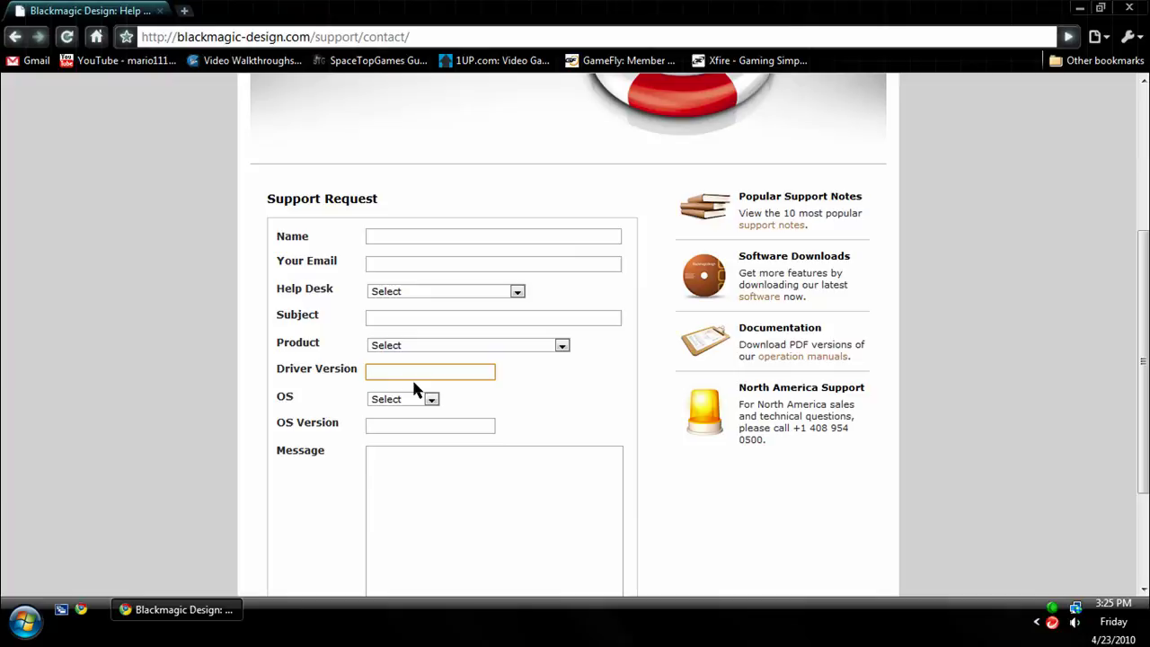
left_click(421, 422)
scroll(413, 436, "down", 2)
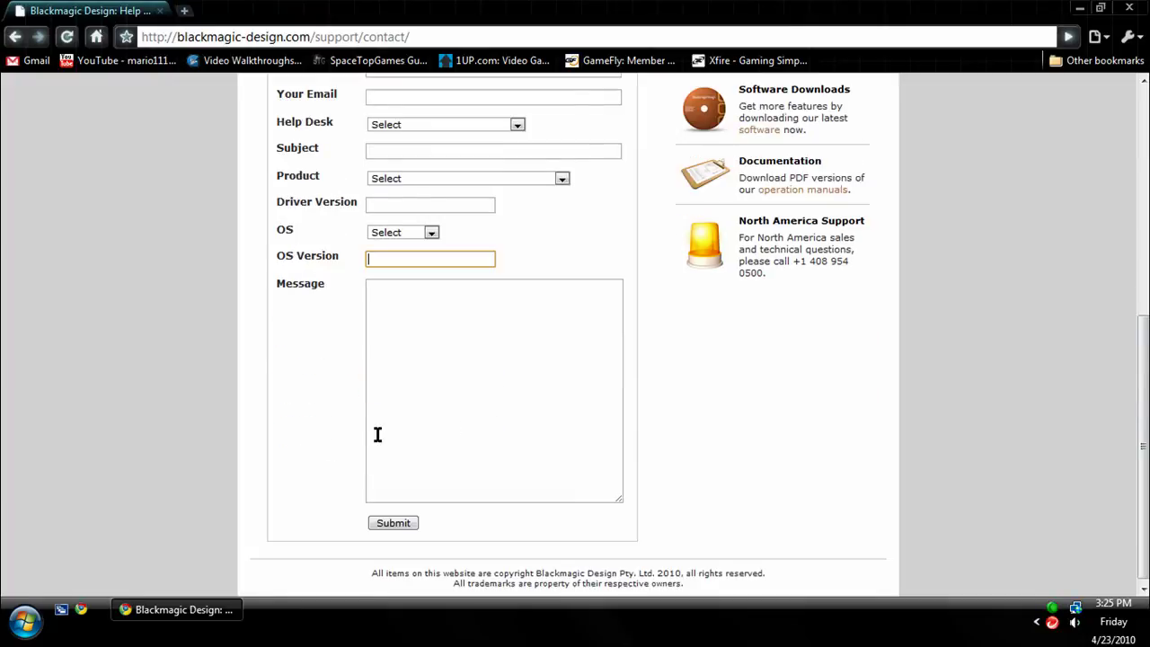
scroll(371, 434, "up", 3)
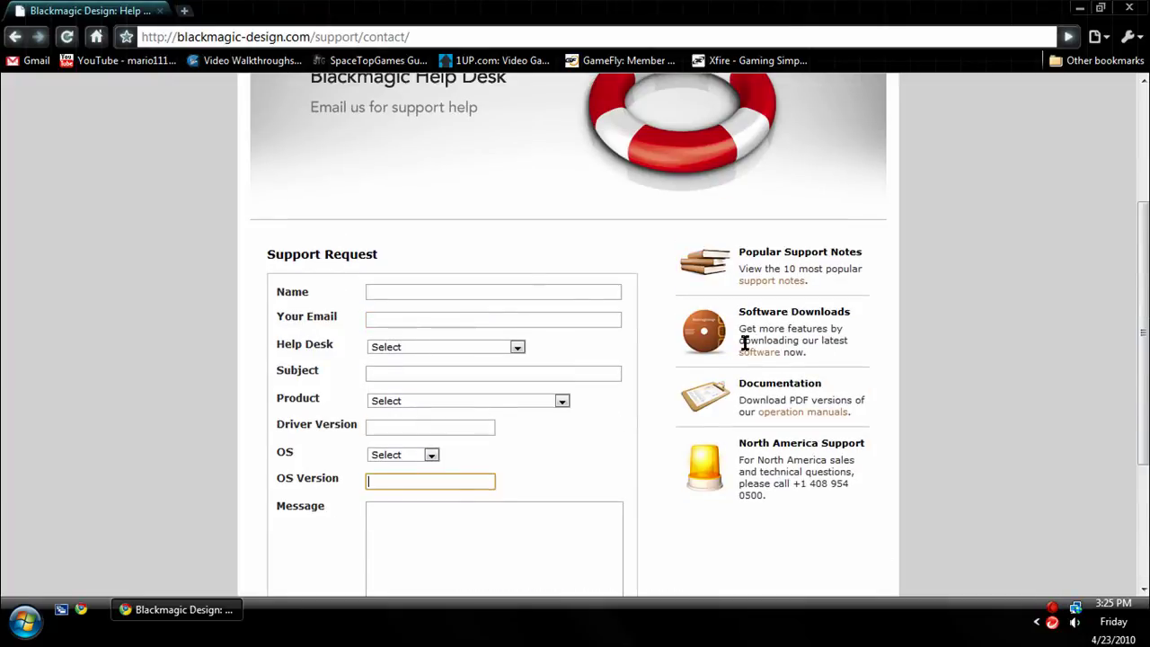
Step: Go to the software downloads and look through the Register and Download your Software form
left_click(769, 353)
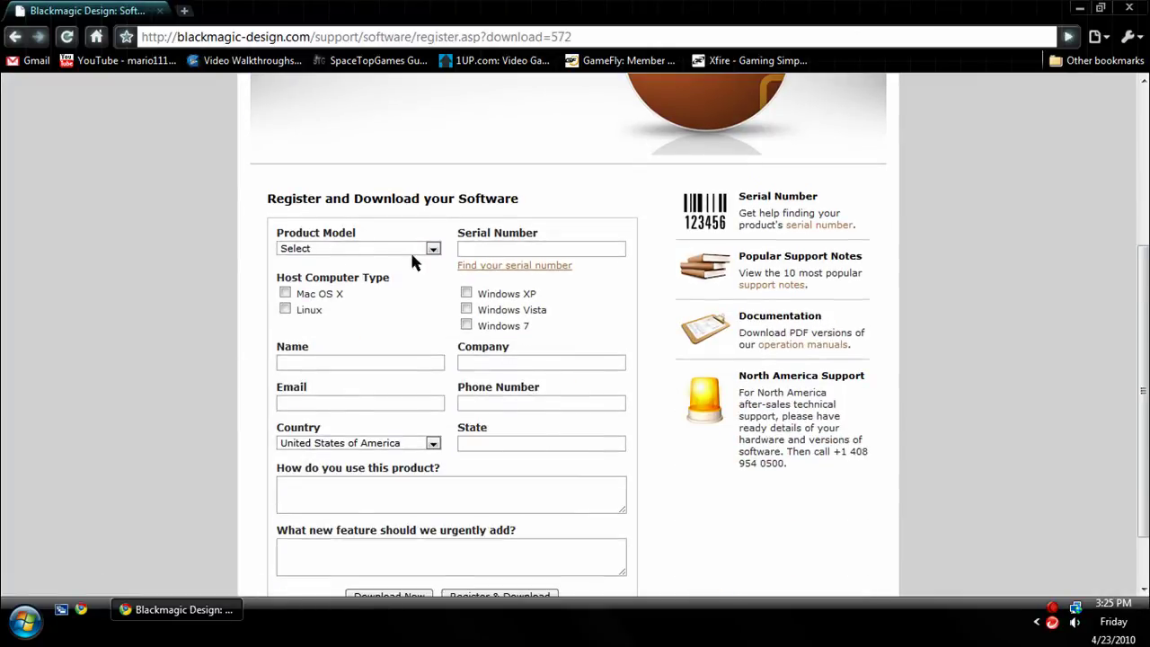
scroll(414, 303, "down", 2)
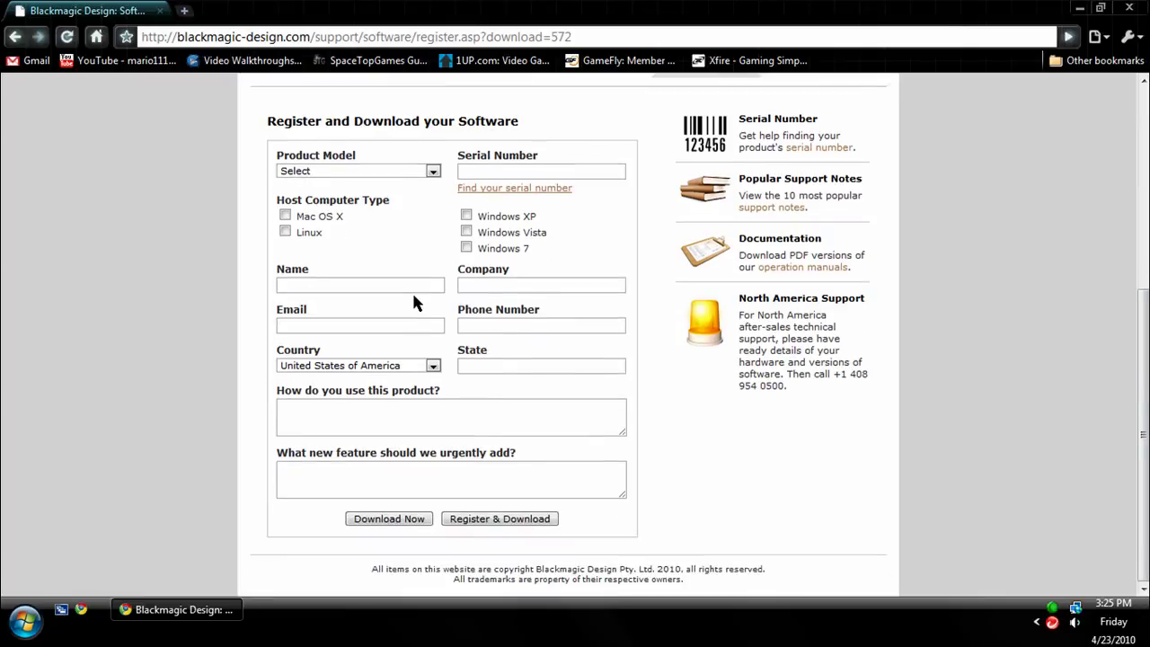
scroll(414, 304, "up", 3)
scroll(414, 303, "down", 3)
scroll(475, 483, "up", 3)
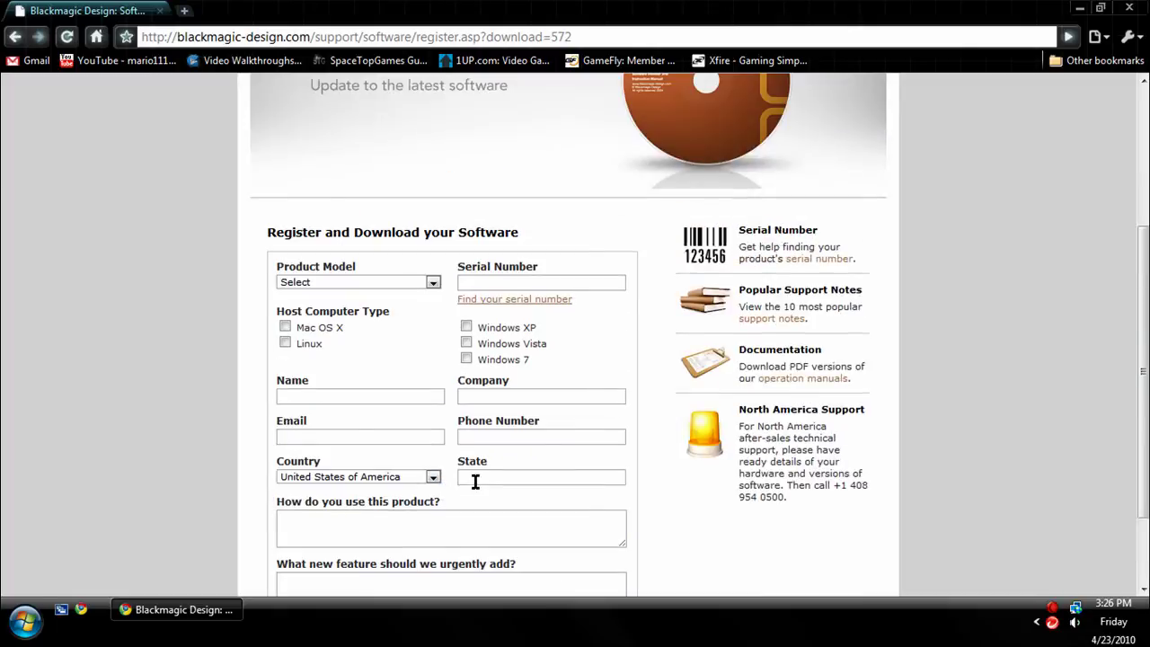
scroll(480, 453, "up", 3)
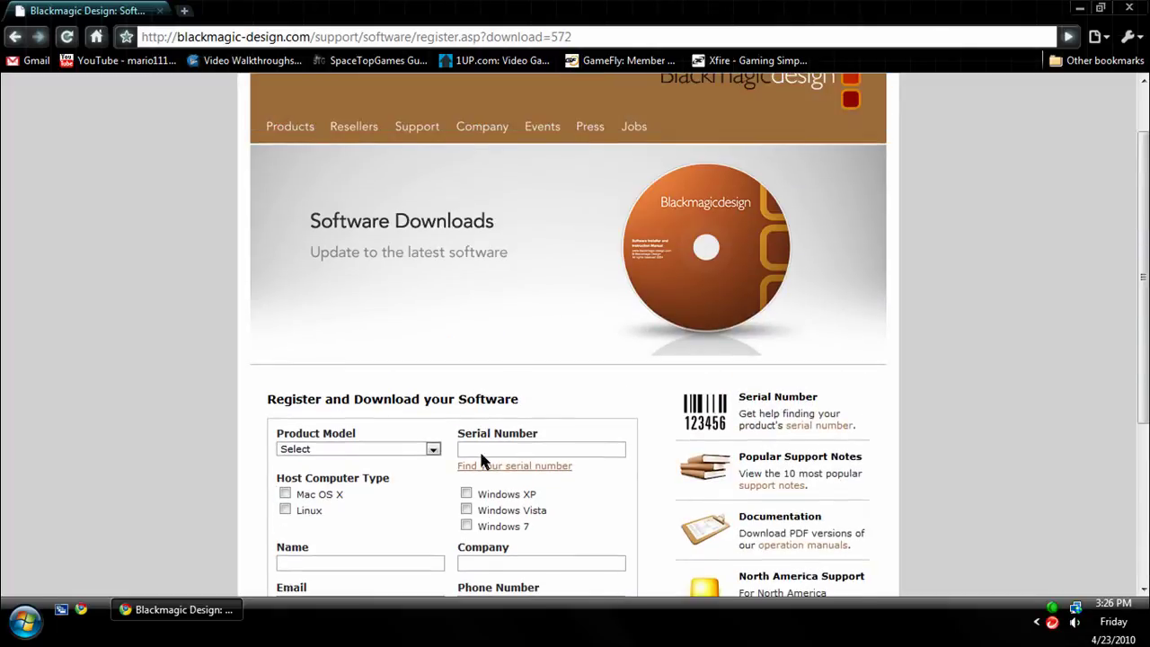
scroll(478, 448, "down", 5)
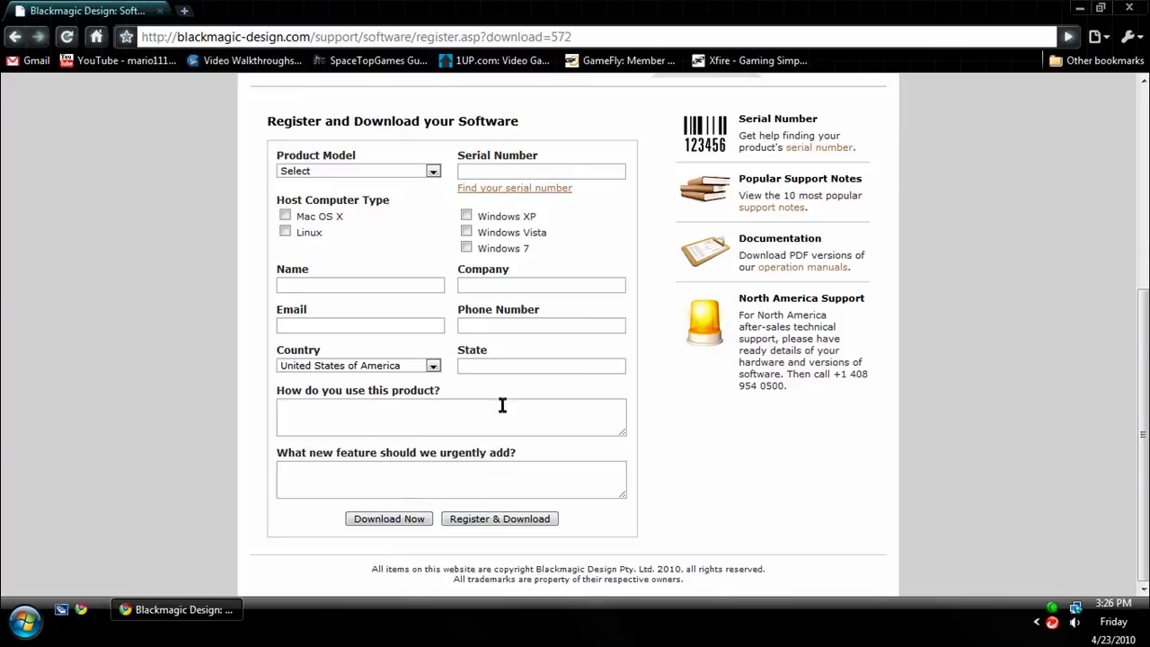
scroll(500, 403, "up", 4)
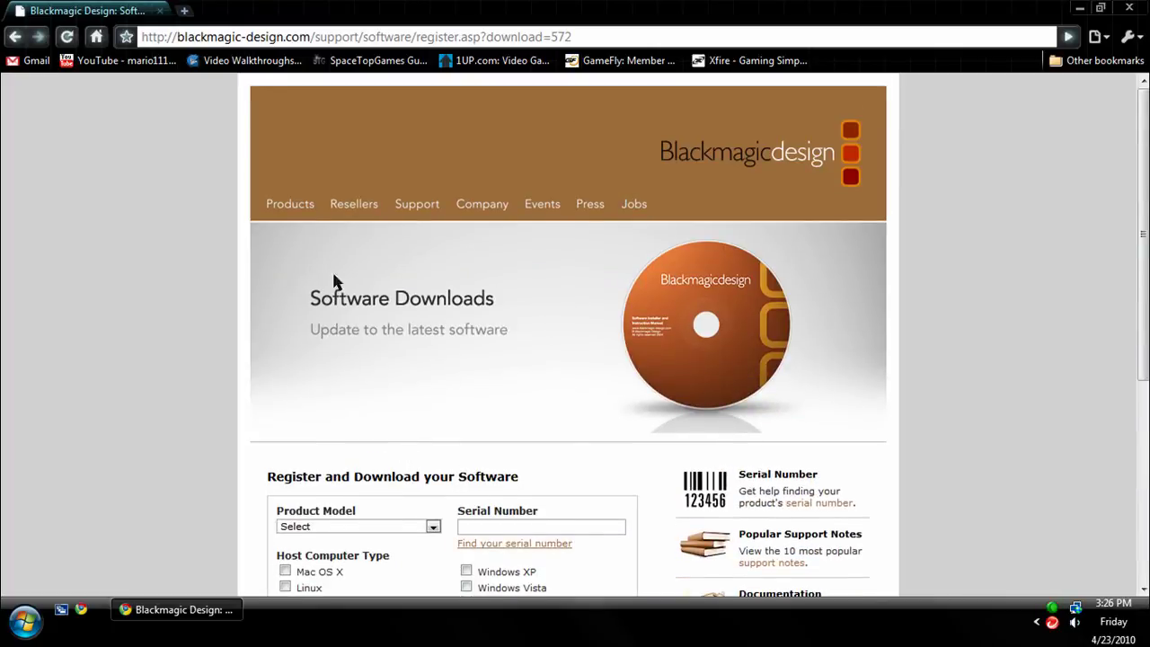
Step: Open the Products page and look through the product categories, including the Intensity capture card
left_click(298, 208)
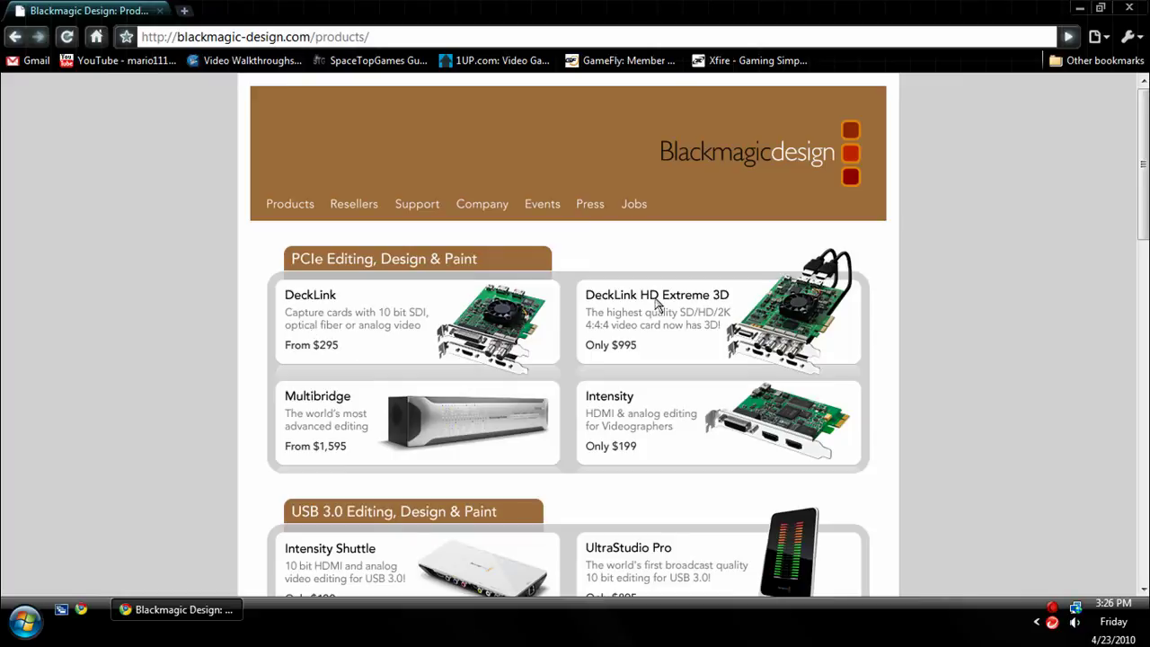
scroll(763, 429, "down", 3)
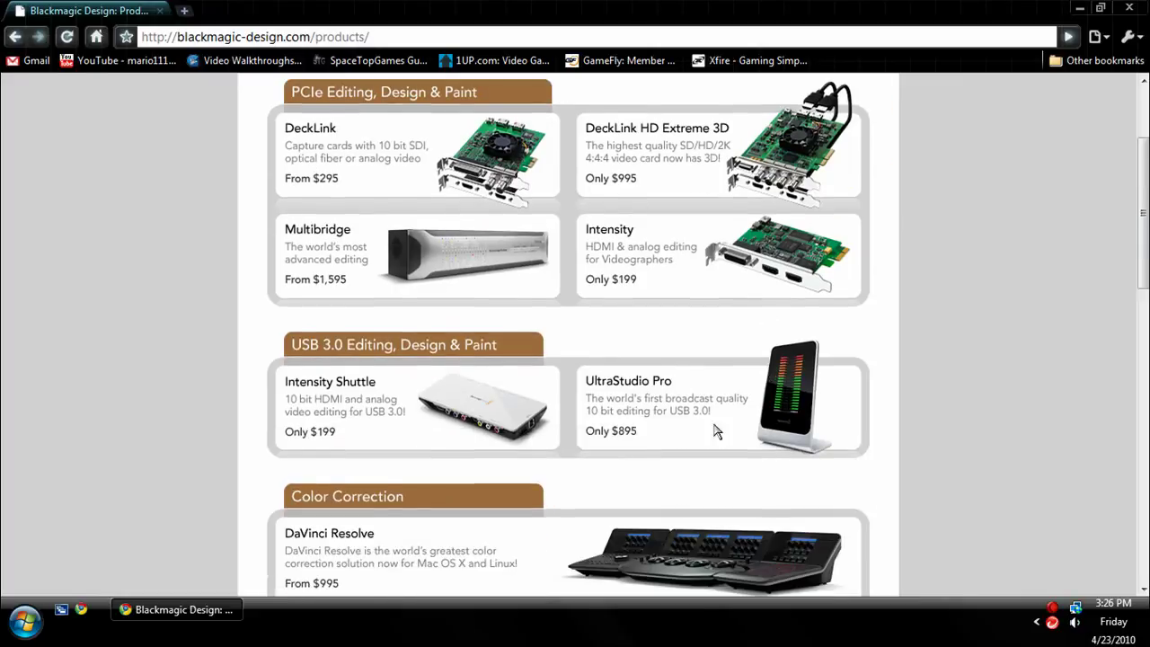
scroll(525, 427, "down", 6)
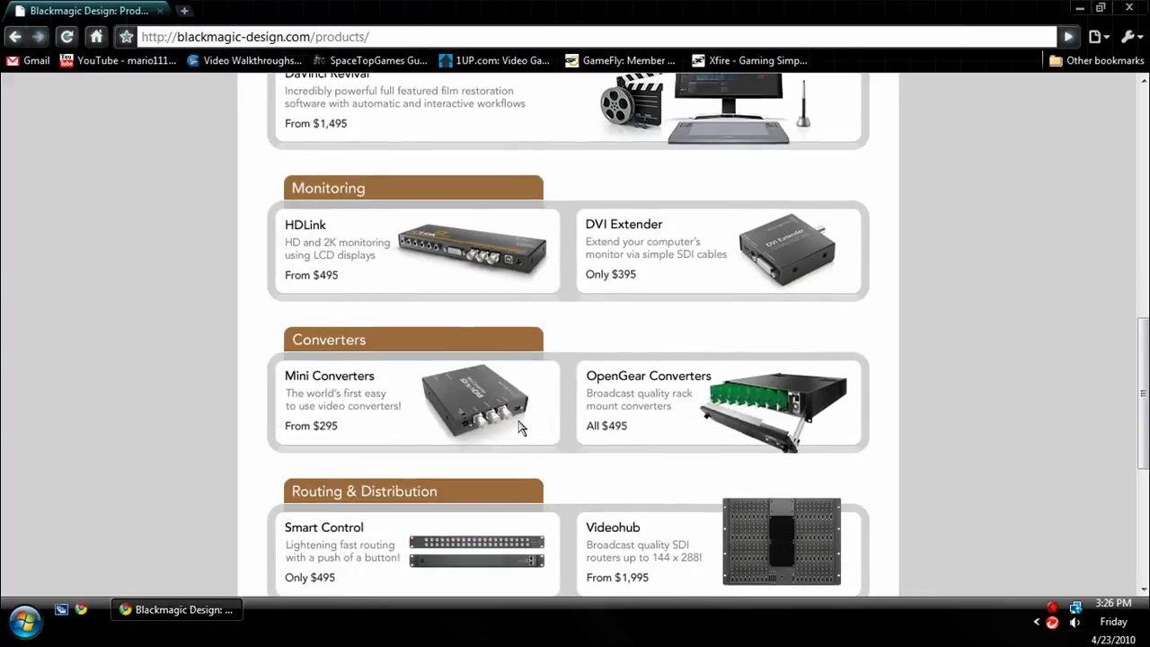
scroll(526, 428, "down", 2)
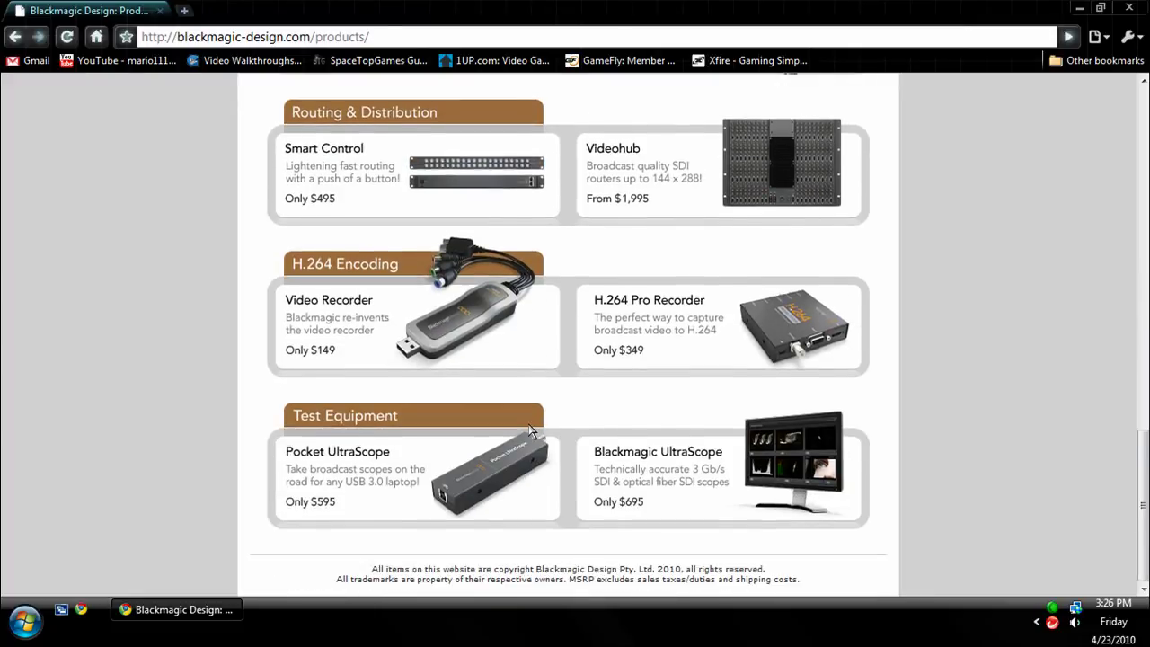
scroll(538, 377, "up", 1)
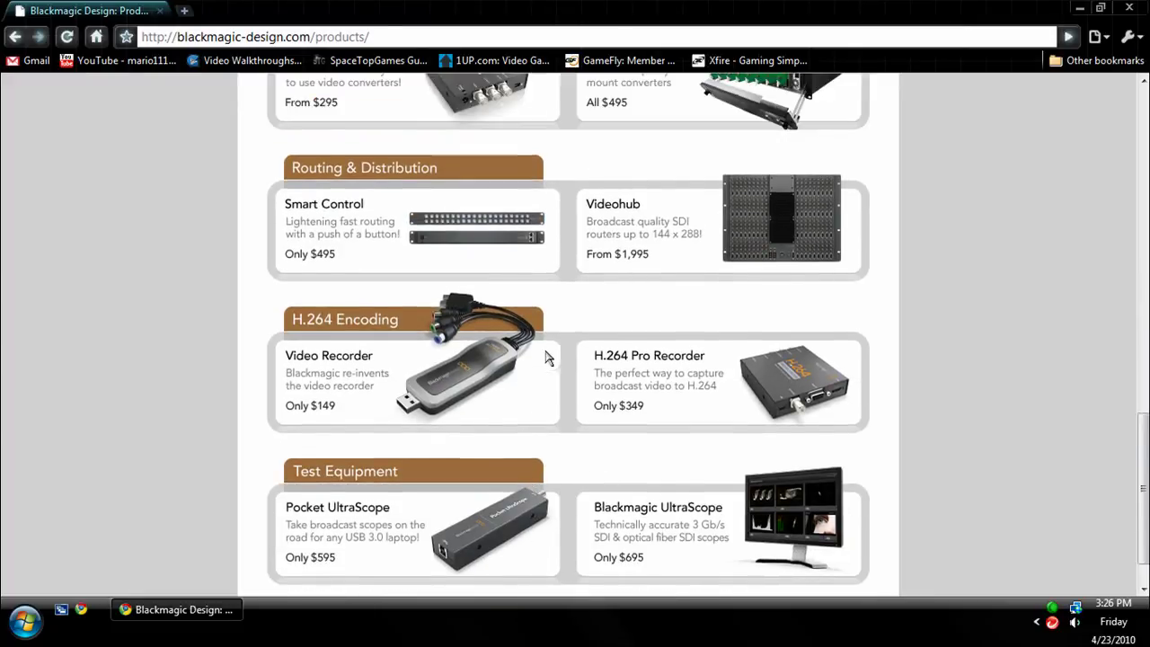
scroll(530, 414, "up", 3)
scroll(490, 431, "up", 2)
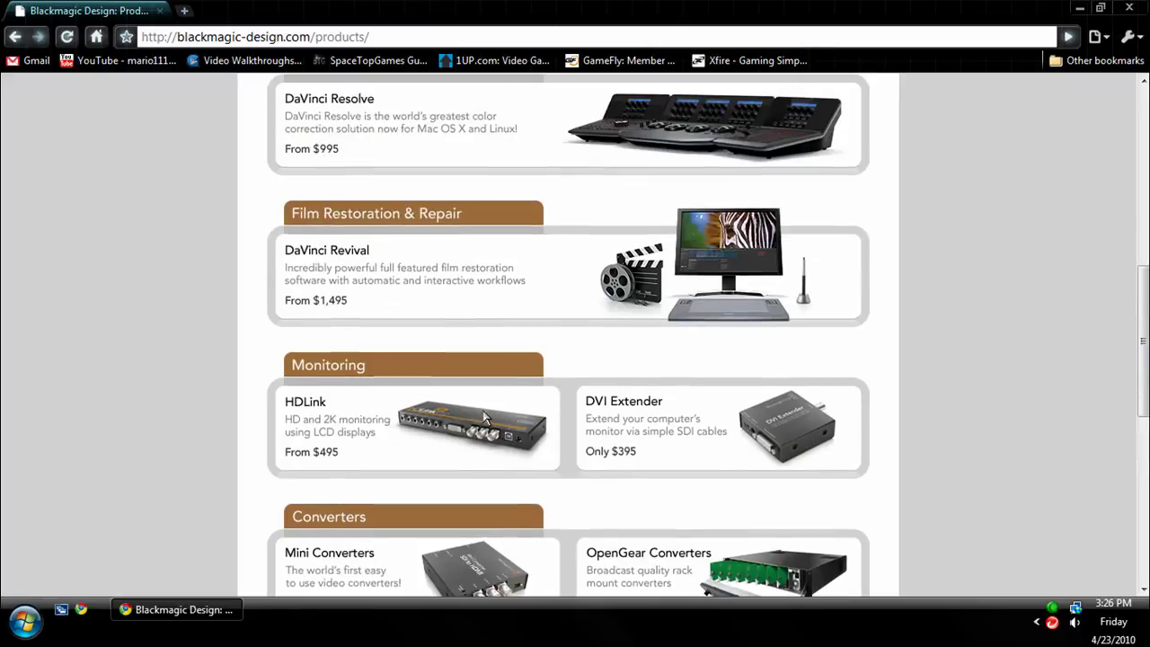
scroll(485, 416, "up", 5)
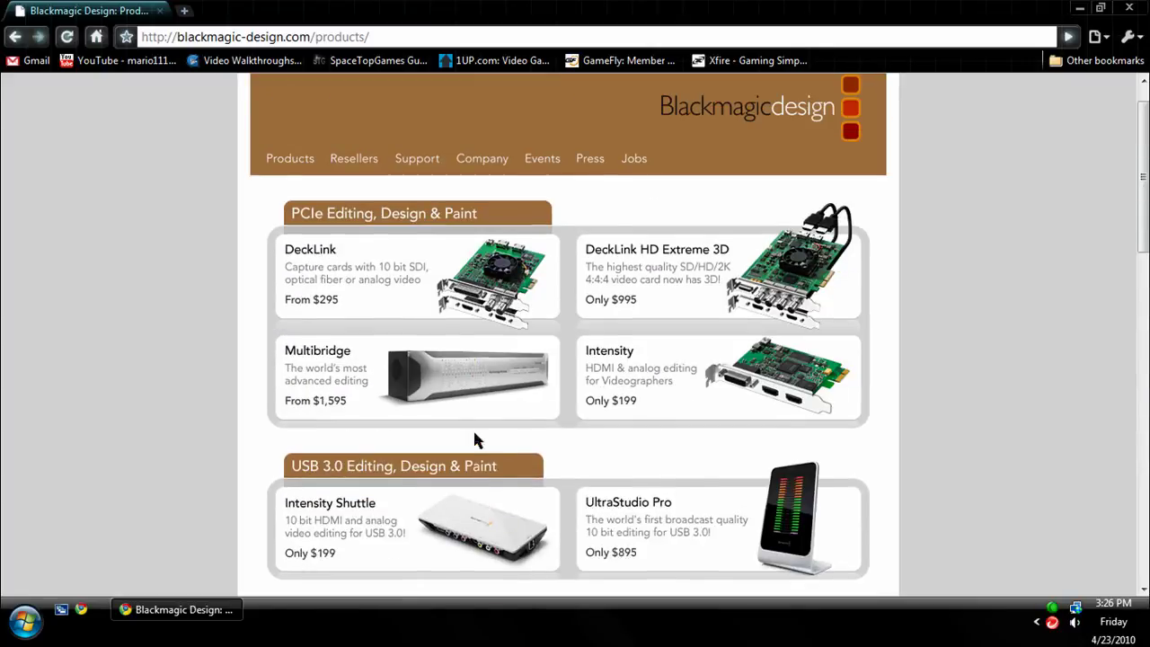
scroll(544, 490, "up", 1)
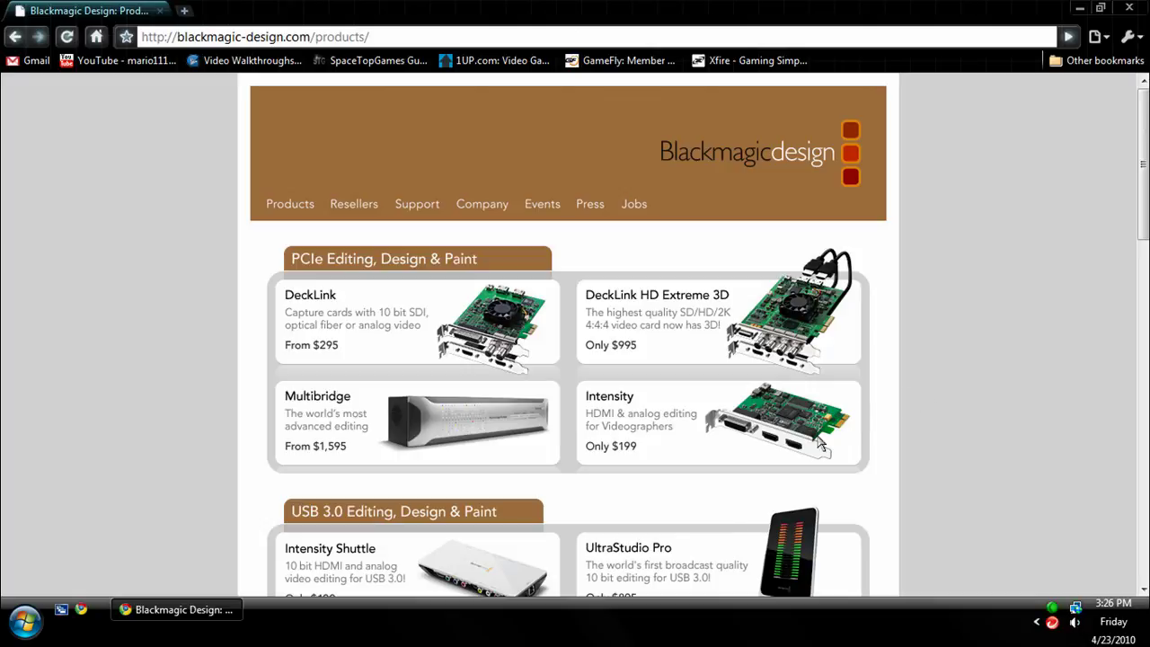
Step: Minimize the browser window to show the desktop
left_click(221, 618)
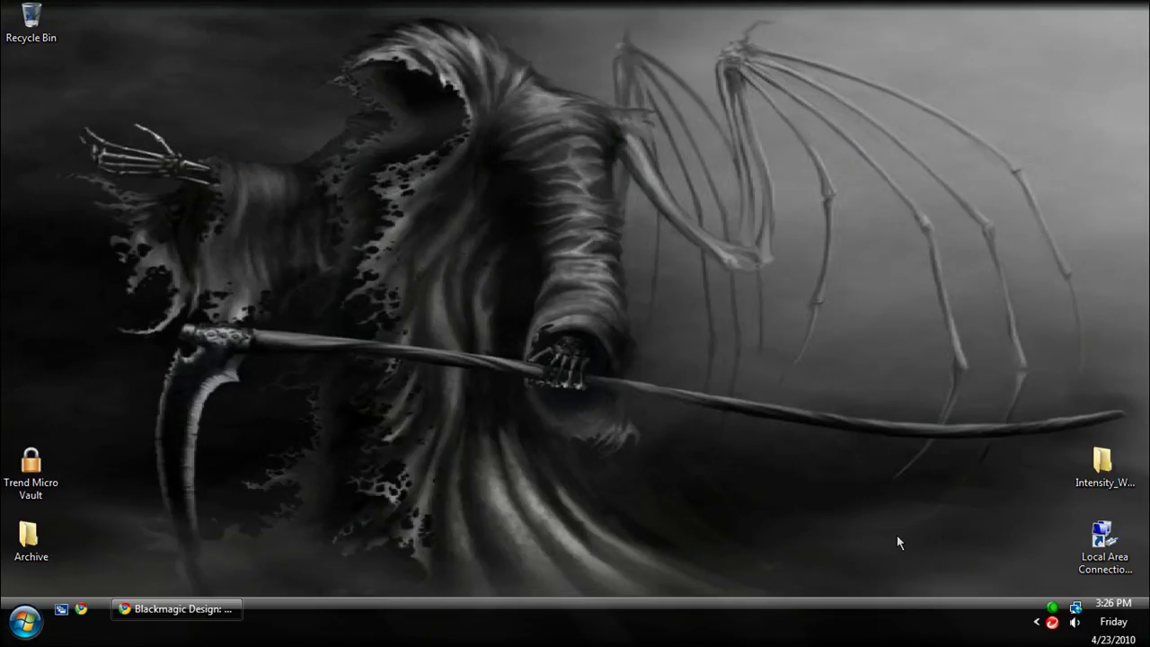
right_click(1052, 608)
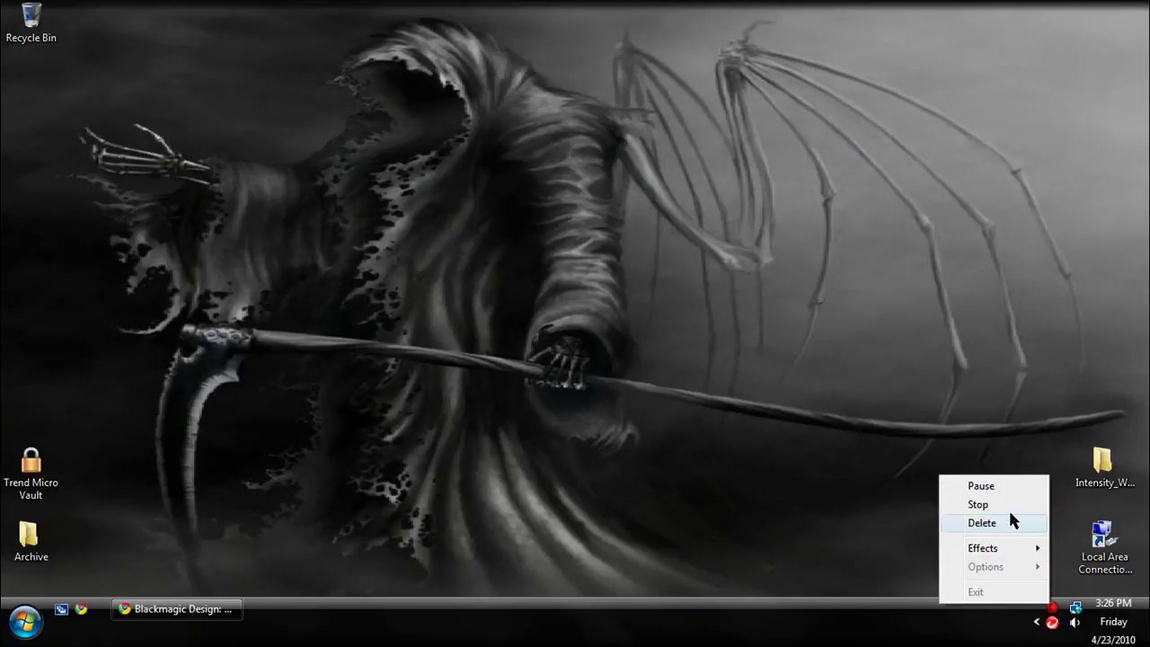